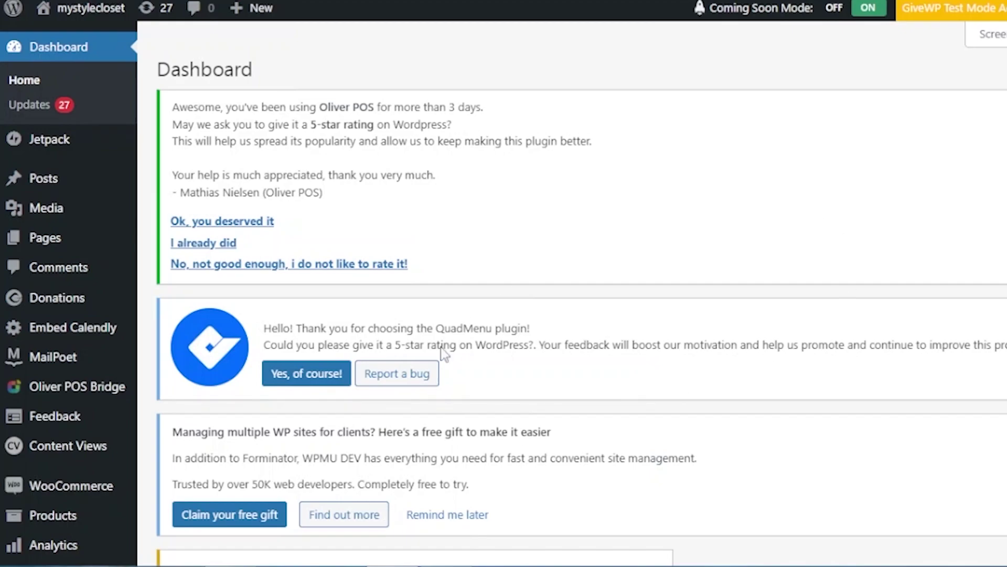
Open the page for adding new plugins to the site
{"action": "scroll", "coordinate": [397, 373], "scroll_direction": "down", "scroll_amount": 1}
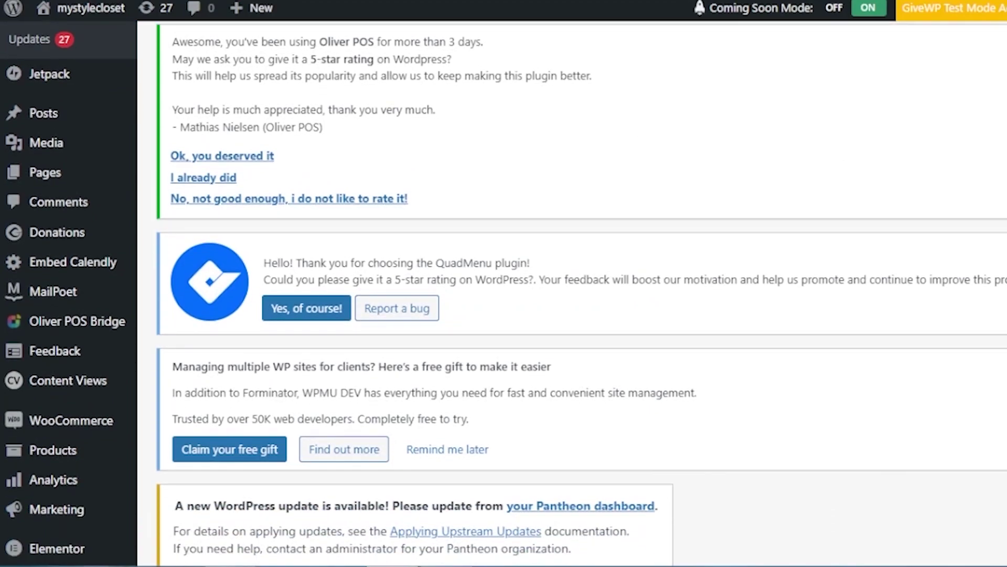
{"action": "mouse_move", "coordinate": [90, 431]}
{"action": "scroll", "coordinate": [762, 131], "scroll_direction": "down", "scroll_amount": 5}
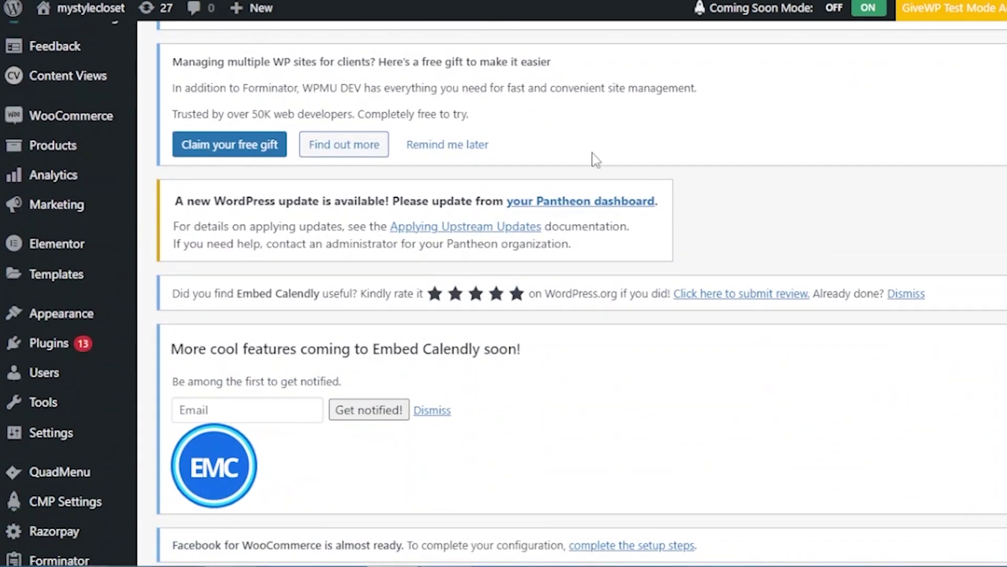
{"action": "mouse_move", "coordinate": [53, 344]}
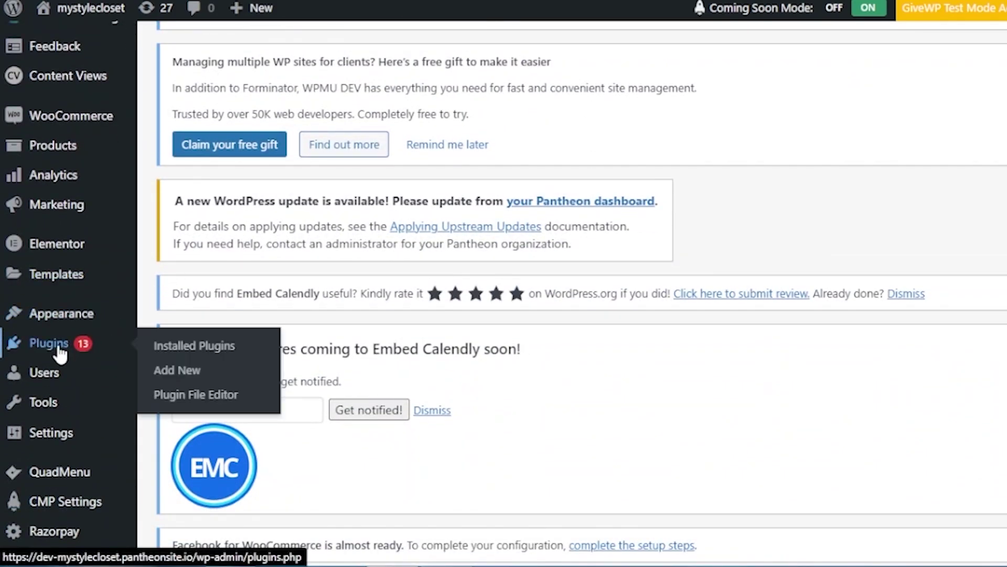
{"action": "left_click", "coordinate": [190, 369]}
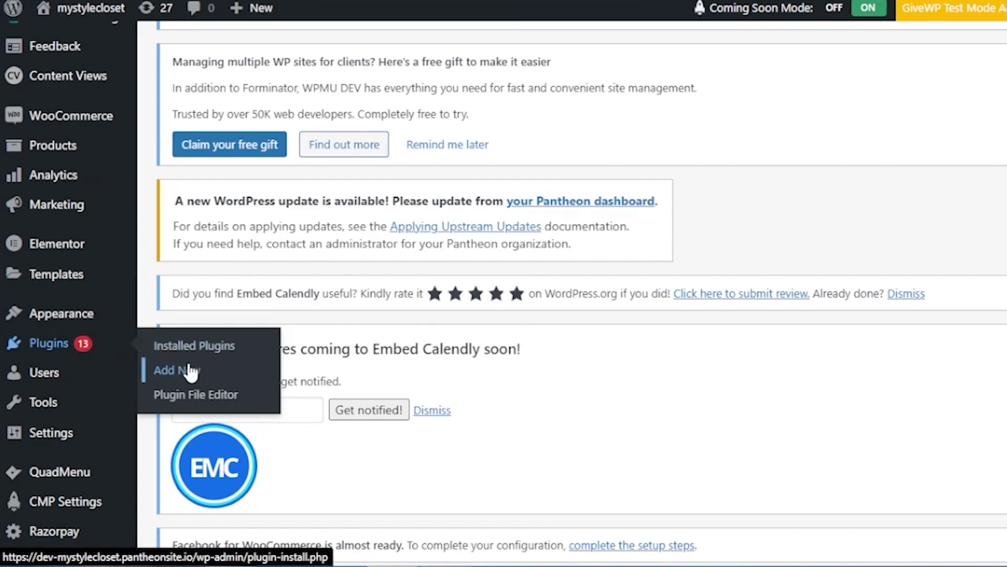
{"action": "left_click", "coordinate": [190, 371]}
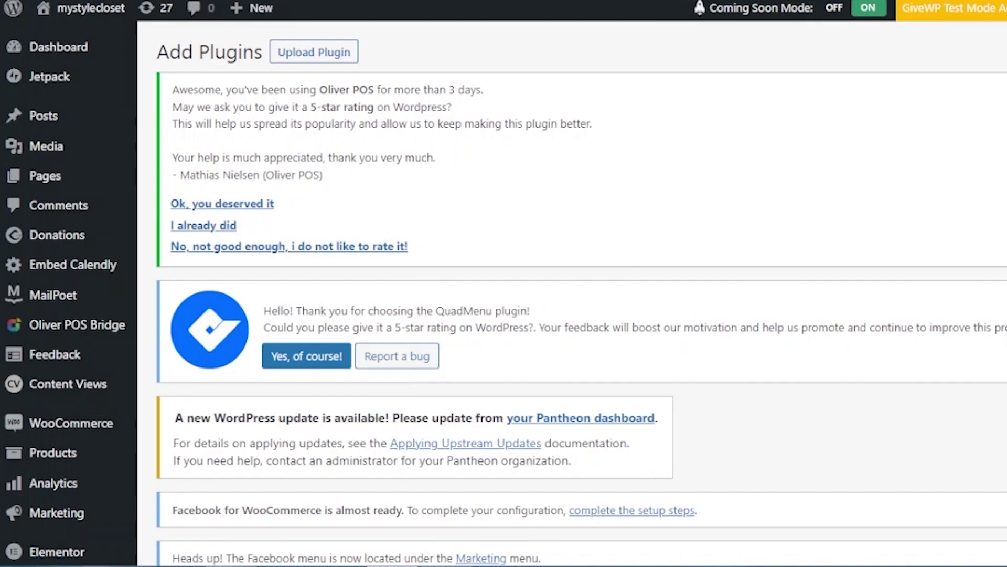
Search the plugin directory for "ultimate member"
{"action": "scroll", "coordinate": [577, 283], "scroll_direction": "down", "scroll_amount": 7}
{"action": "scroll", "coordinate": [577, 283], "scroll_direction": "up", "scroll_amount": 1}
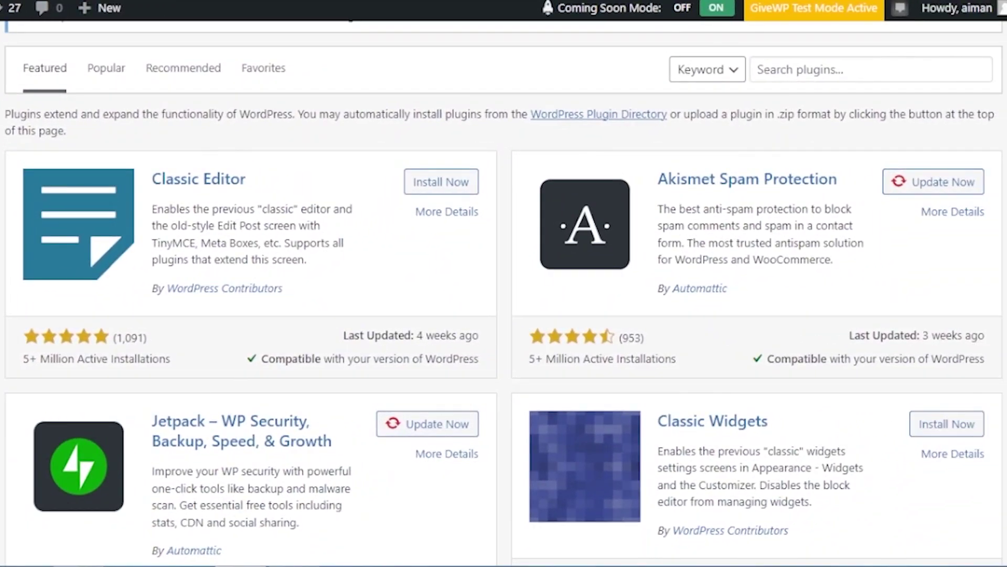
{"action": "scroll", "coordinate": [858, 120], "scroll_direction": "up", "scroll_amount": 1}
{"action": "left_click", "coordinate": [811, 80]}
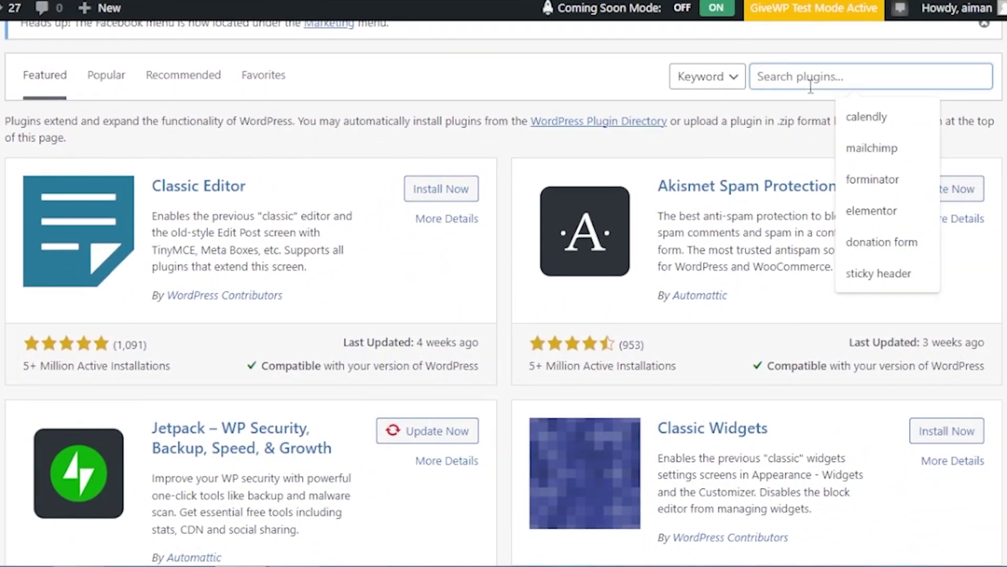
{"action": "type", "text": "ultimate member"}
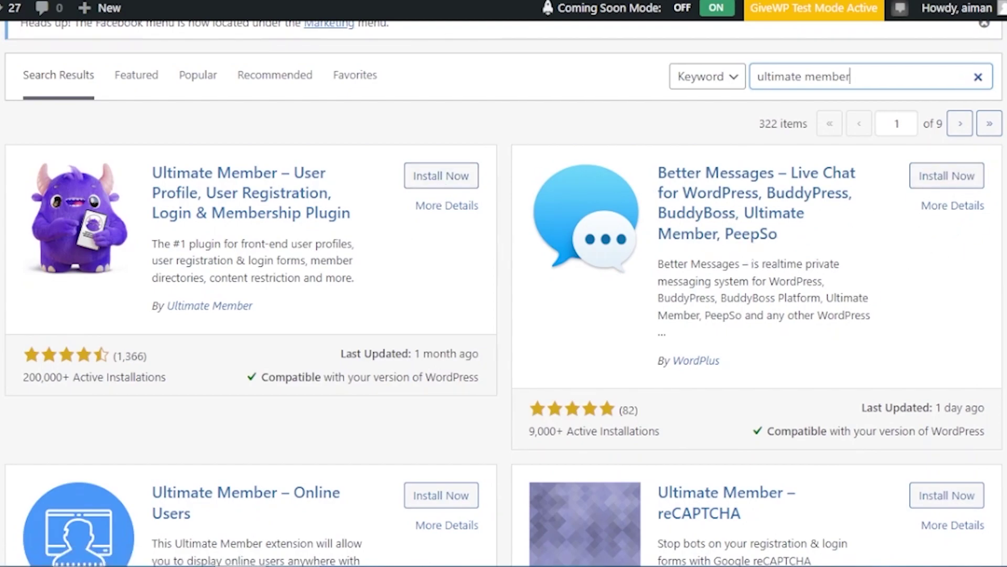
Install and activate the plugin "Ultimate Member – User Profile, User Registration, Login & Membership Plugin"
{"action": "scroll", "coordinate": [503, 293], "scroll_direction": "down", "scroll_amount": 2}
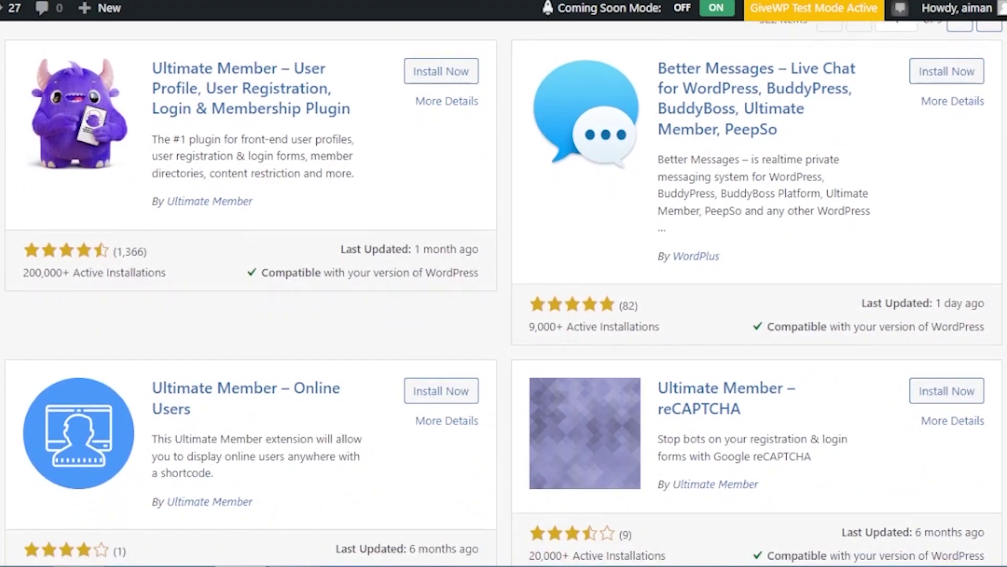
{"action": "scroll", "coordinate": [504, 294], "scroll_direction": "down", "scroll_amount": 10}
{"action": "scroll", "coordinate": [504, 294], "scroll_direction": "up", "scroll_amount": 15}
{"action": "scroll", "coordinate": [504, 294], "scroll_direction": "up", "scroll_amount": 1}
{"action": "scroll", "coordinate": [503, 294], "scroll_direction": "down", "scroll_amount": 3}
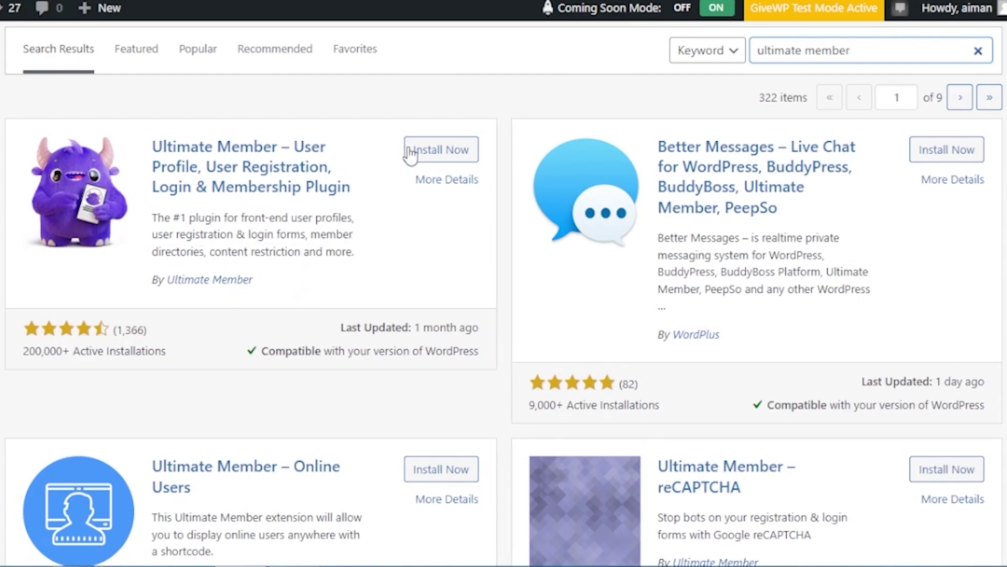
{"action": "left_click", "coordinate": [447, 151]}
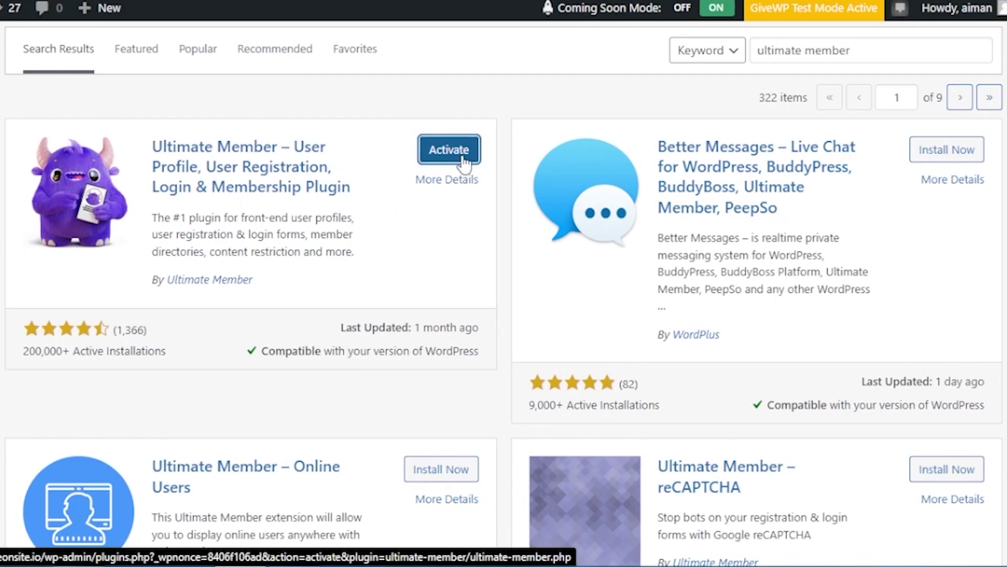
{"action": "left_click", "coordinate": [462, 158]}
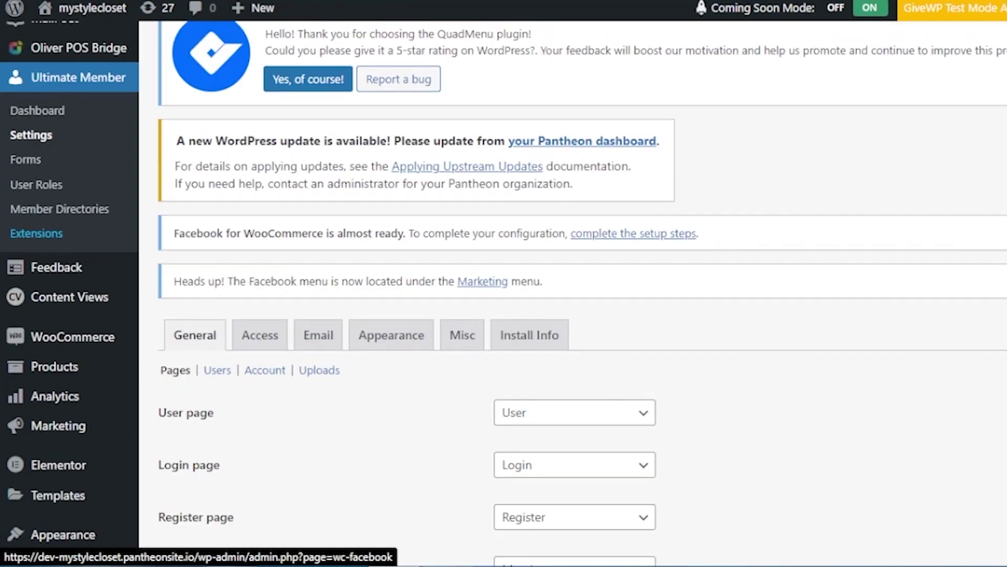
Open the Ultimate Member forms list and look over the default forms
{"action": "scroll", "coordinate": [767, 159], "scroll_direction": "up", "scroll_amount": 1}
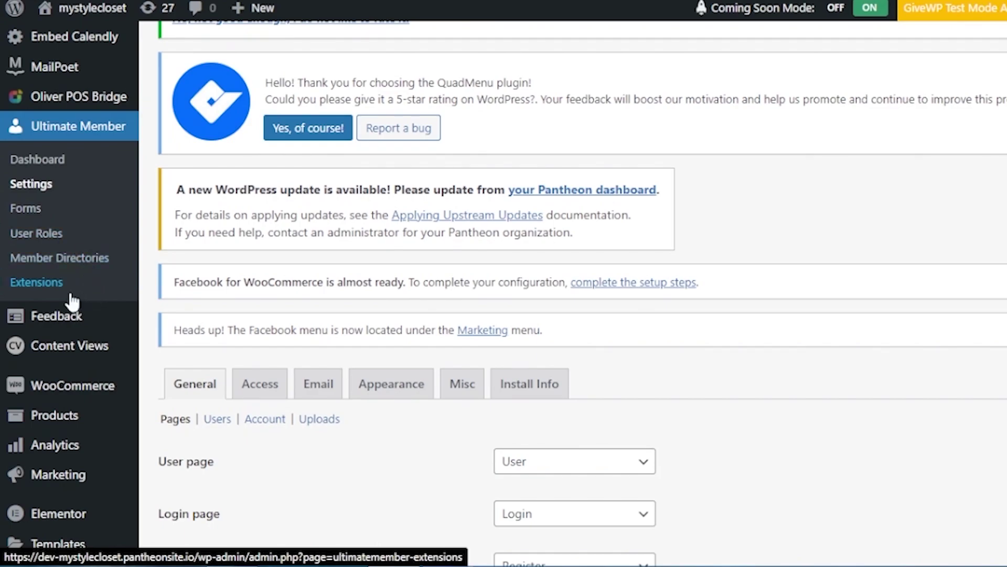
{"action": "left_click", "coordinate": [30, 210]}
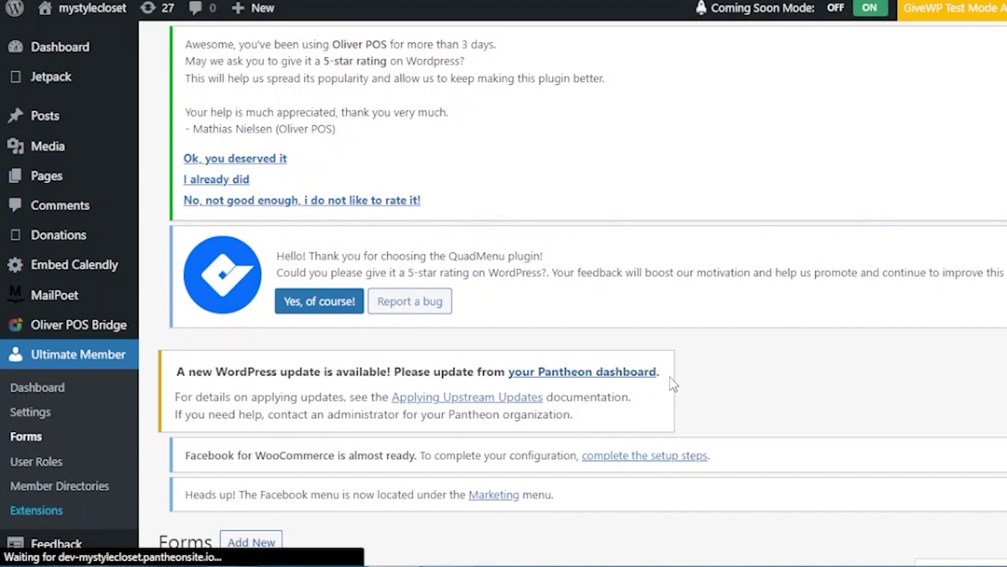
{"action": "scroll", "coordinate": [577, 294], "scroll_direction": "down", "scroll_amount": 5}
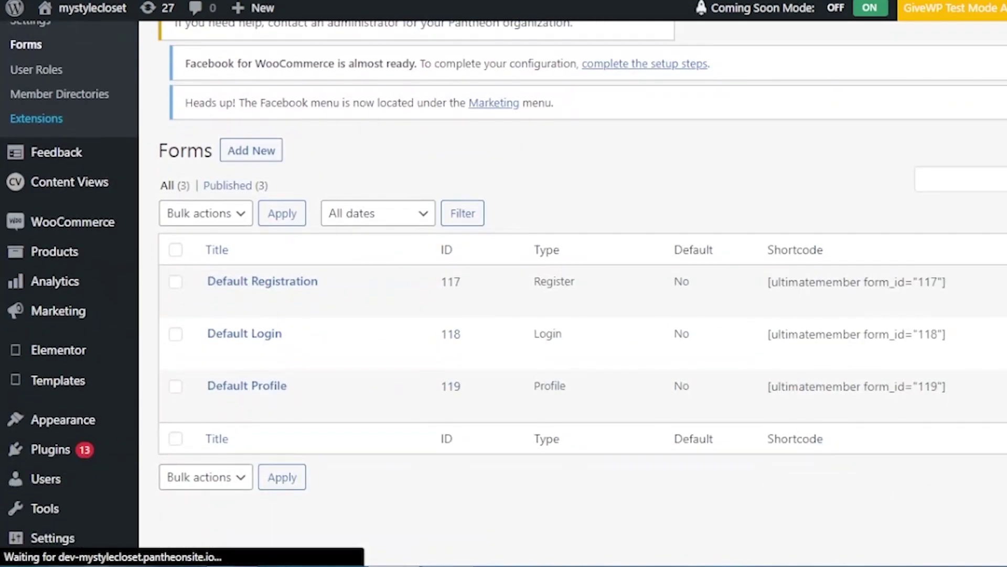
{"action": "scroll", "coordinate": [535, 351], "scroll_direction": "down", "scroll_amount": 2}
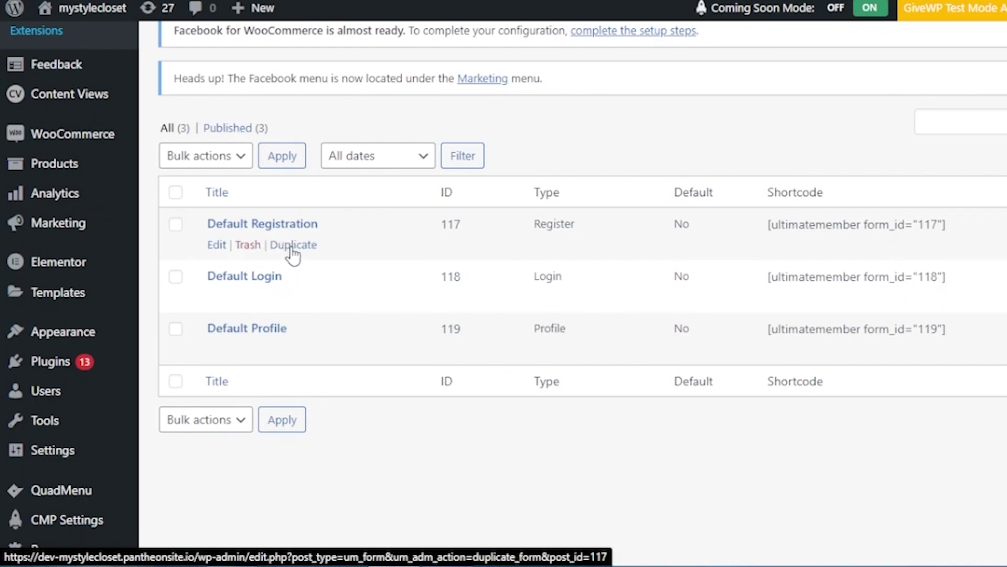
{"action": "left_click", "coordinate": [304, 190]}
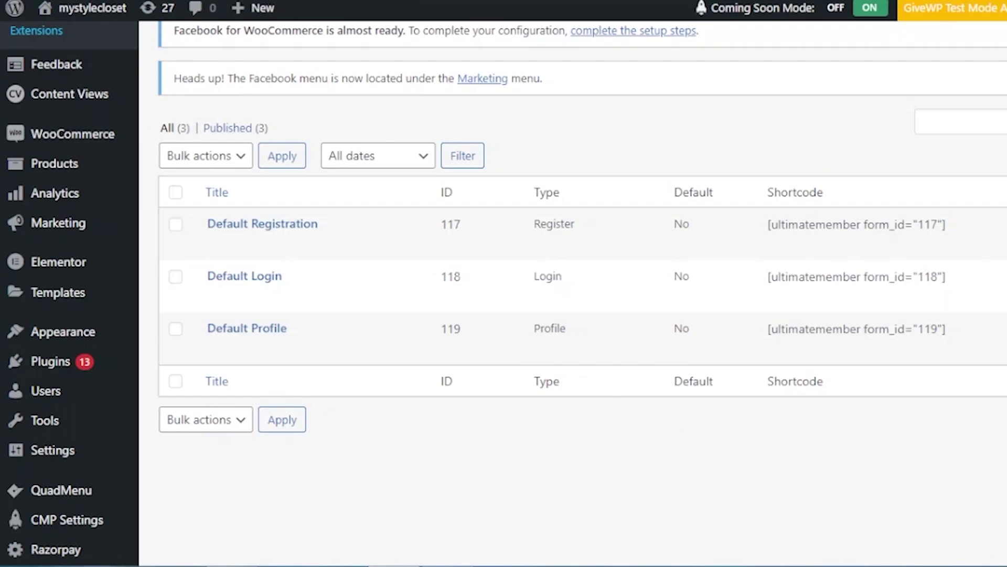
{"action": "scroll", "coordinate": [578, 294], "scroll_direction": "up", "scroll_amount": 5}
{"action": "scroll", "coordinate": [578, 294], "scroll_direction": "down", "scroll_amount": 5}
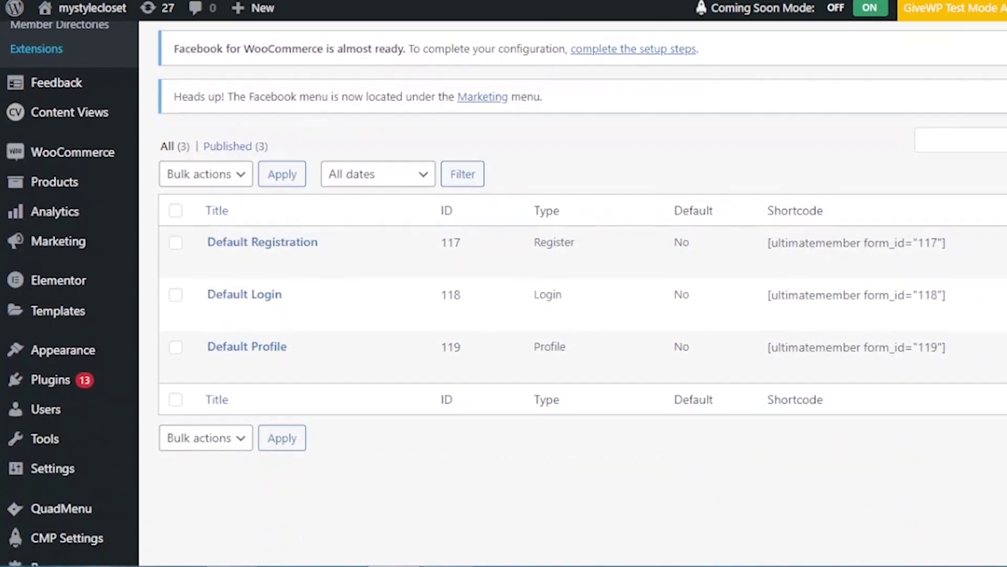
{"action": "scroll", "coordinate": [281, 274], "scroll_direction": "down", "scroll_amount": 1}
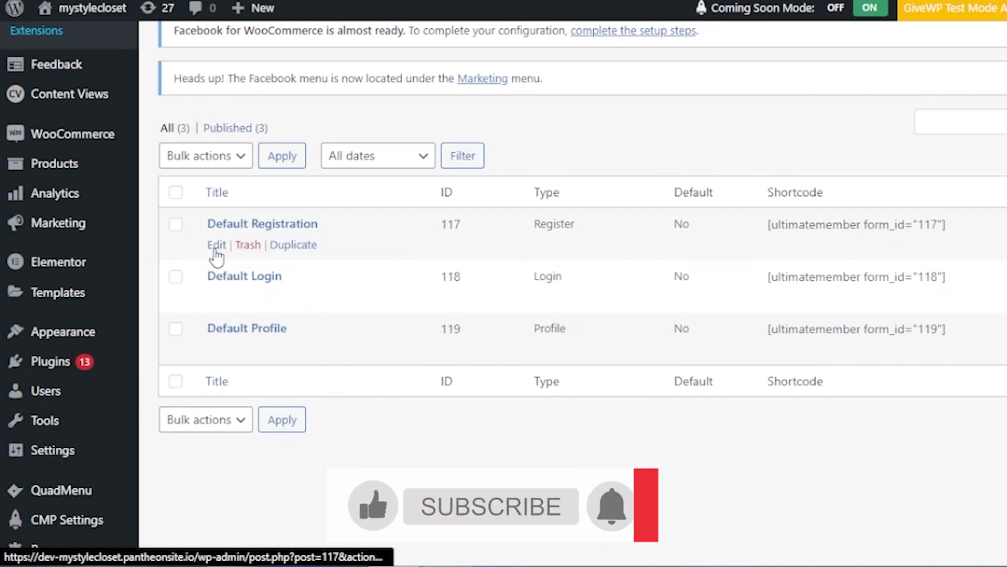
Open the Default Registration form for editing and go to its form builder
{"action": "left_click", "coordinate": [216, 245]}
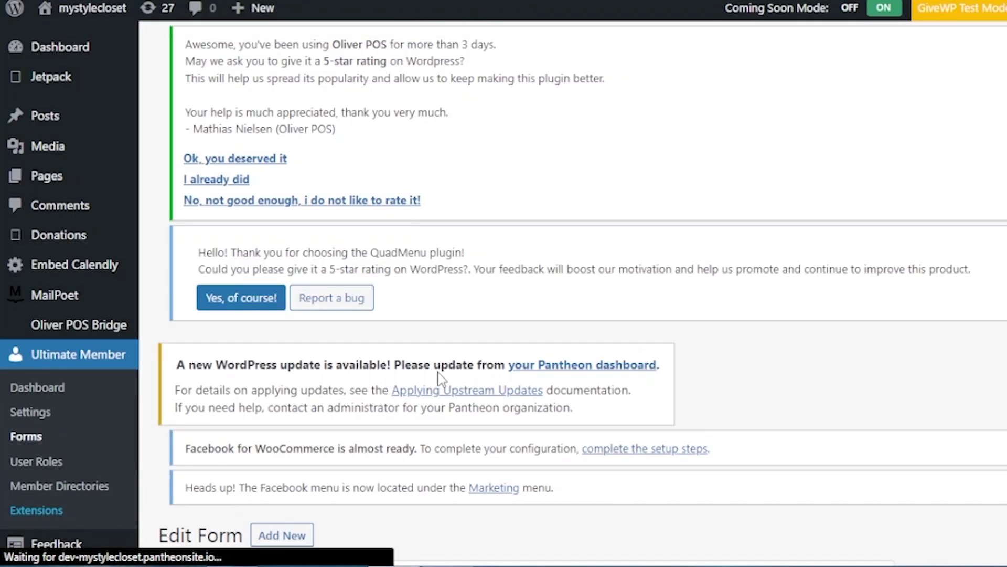
{"action": "scroll", "coordinate": [577, 294], "scroll_direction": "down", "scroll_amount": 8}
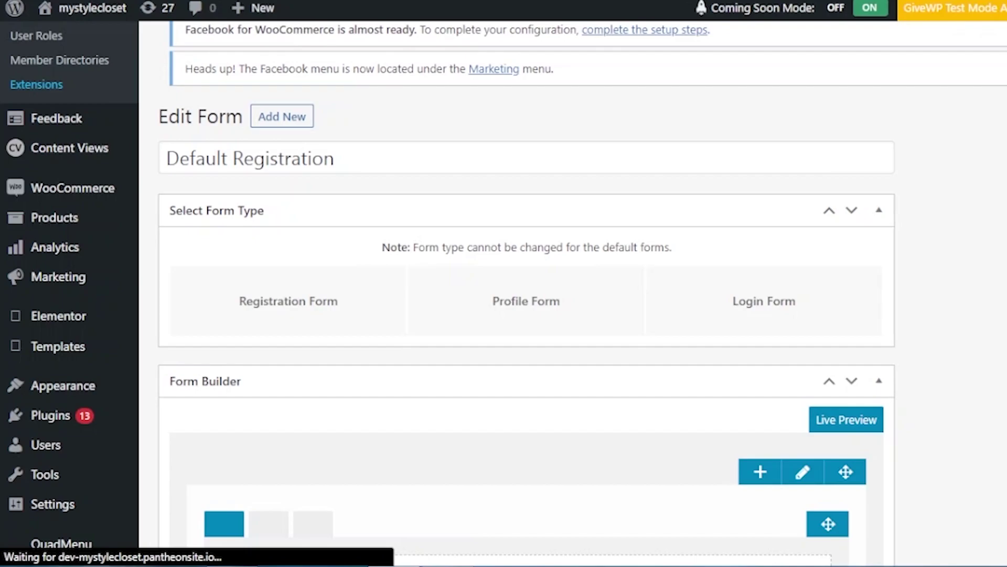
{"action": "scroll", "coordinate": [524, 168], "scroll_direction": "down", "scroll_amount": 1}
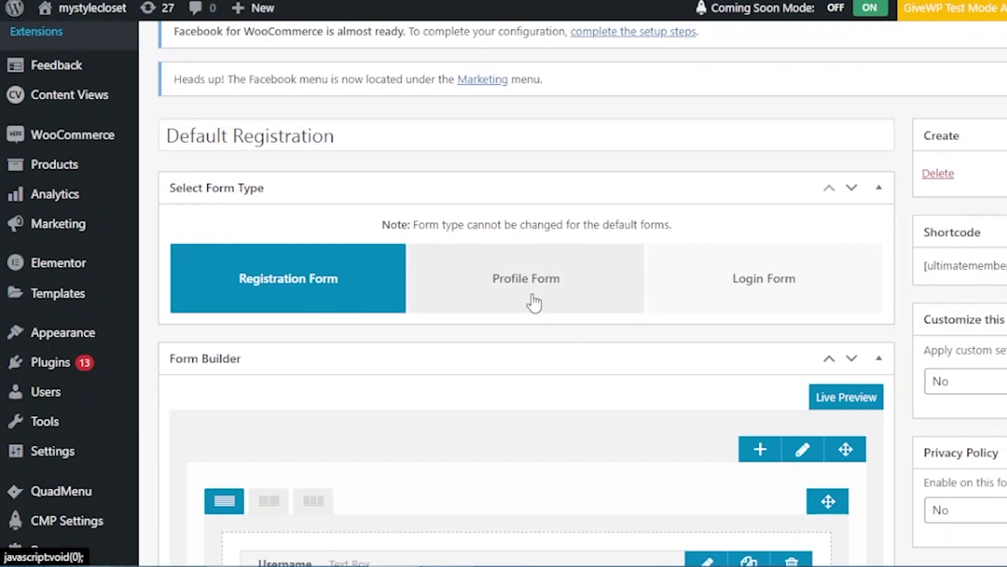
{"action": "scroll", "coordinate": [525, 293], "scroll_direction": "down", "scroll_amount": 6}
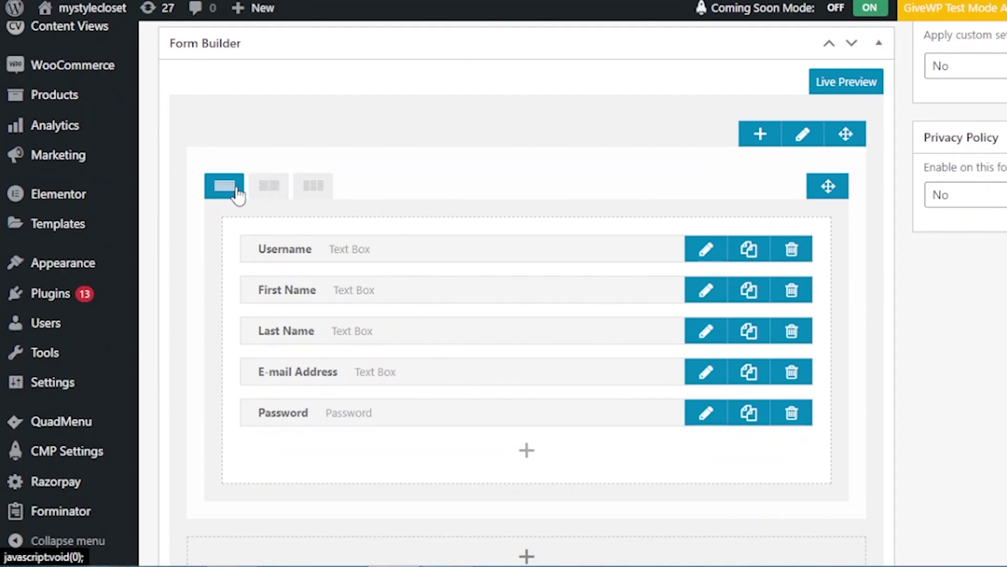
Try the two-column and three-column layouts on the registration form's field row, returning to the single-column layout
{"action": "left_click", "coordinate": [267, 198]}
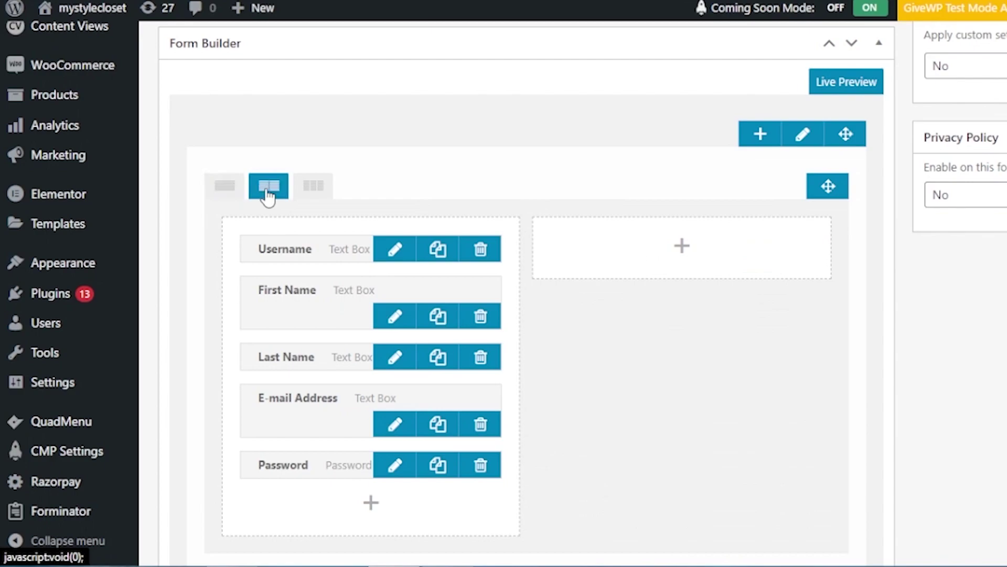
{"action": "left_click", "coordinate": [311, 198]}
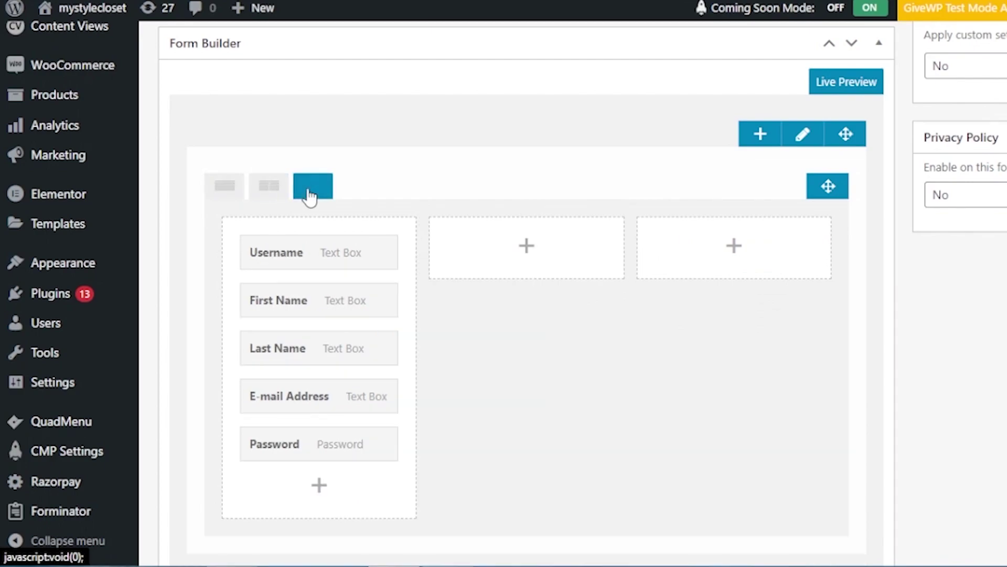
{"action": "left_click", "coordinate": [228, 194]}
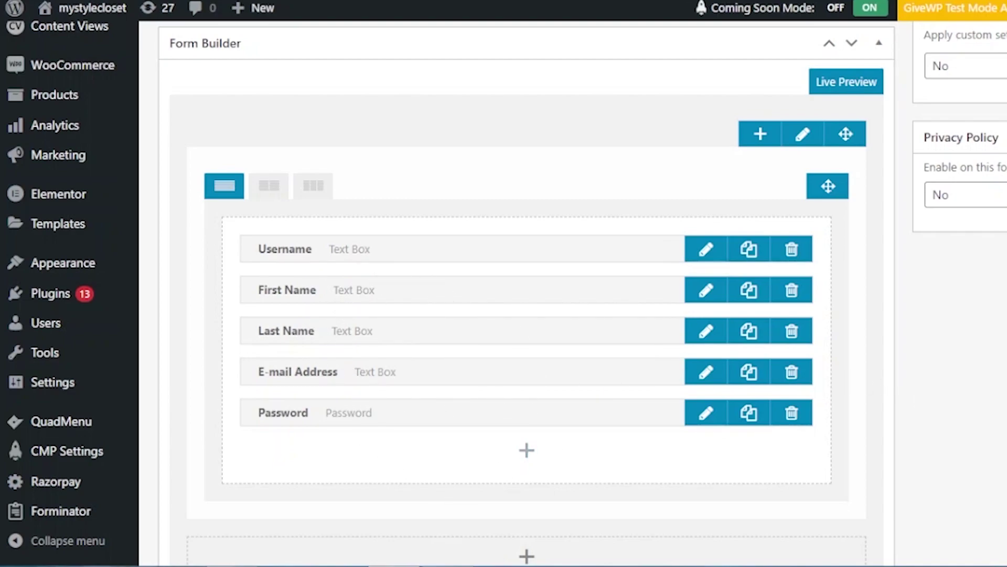
Add a new row below the existing fields in the registration form
{"action": "scroll", "coordinate": [803, 286], "scroll_direction": "down", "scroll_amount": 1}
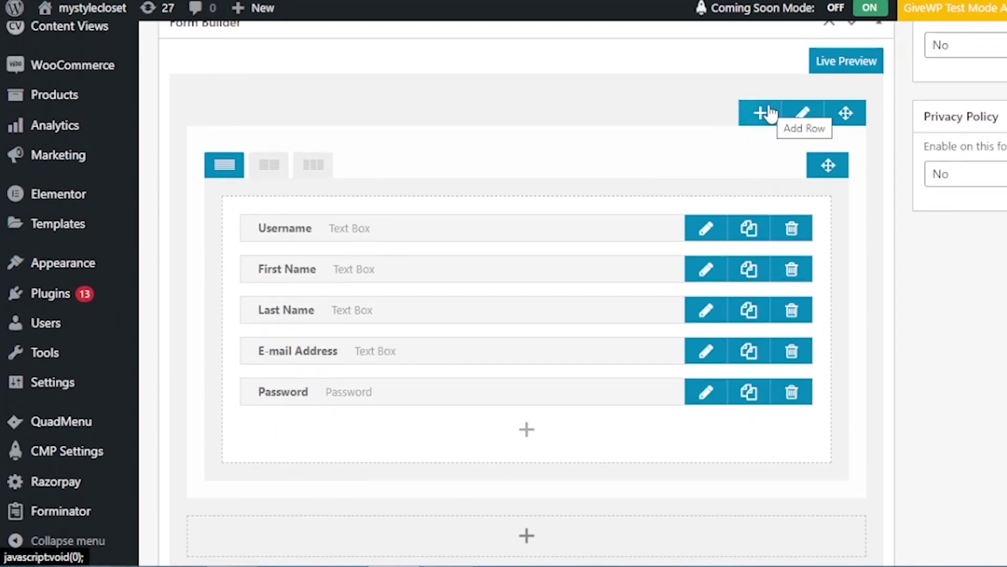
{"action": "left_click", "coordinate": [762, 112]}
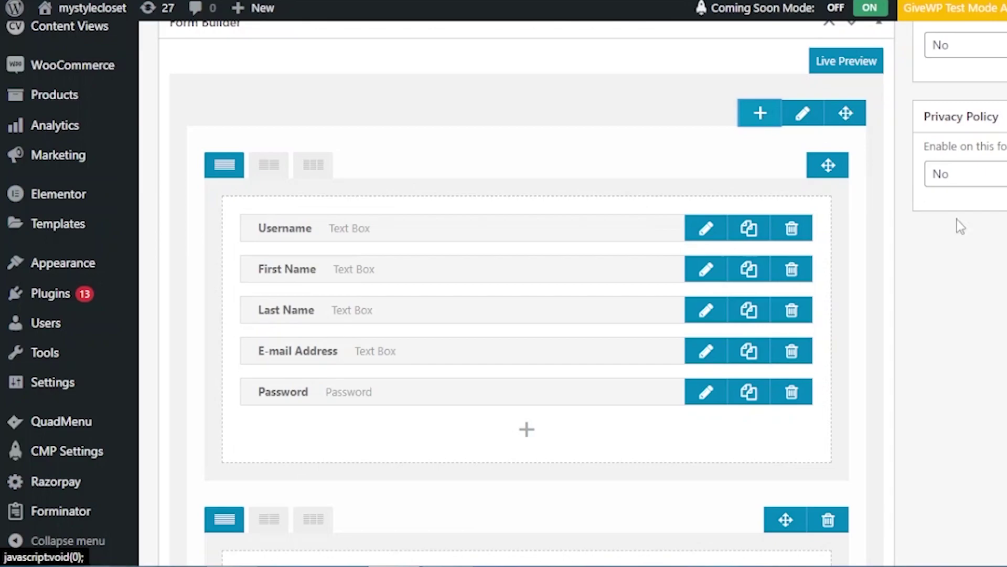
{"action": "scroll", "coordinate": [524, 283], "scroll_direction": "down", "scroll_amount": 3}
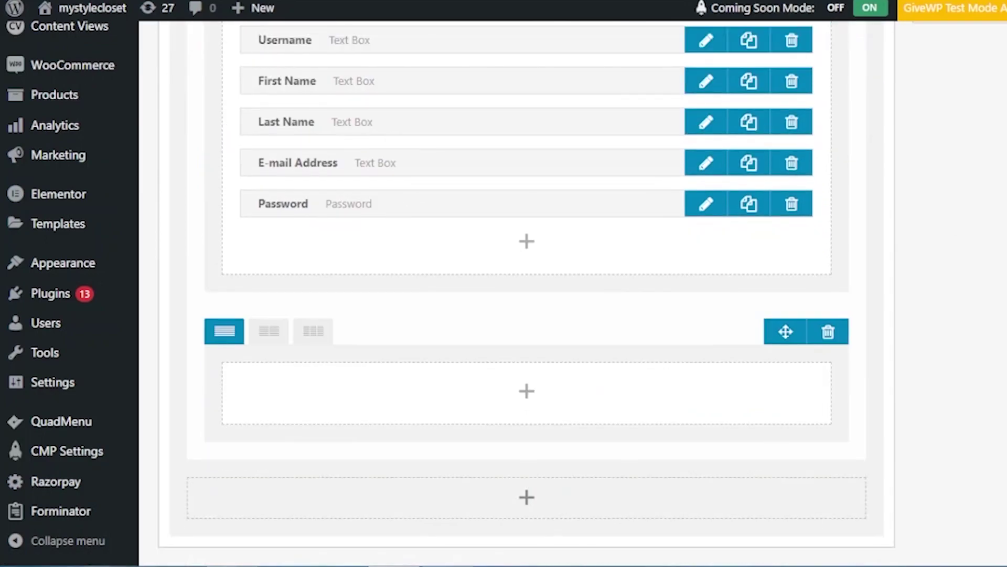
Open the setup for a new Multi-Select field in the new row, examine its options, and leave without adding it
{"action": "left_click", "coordinate": [527, 391]}
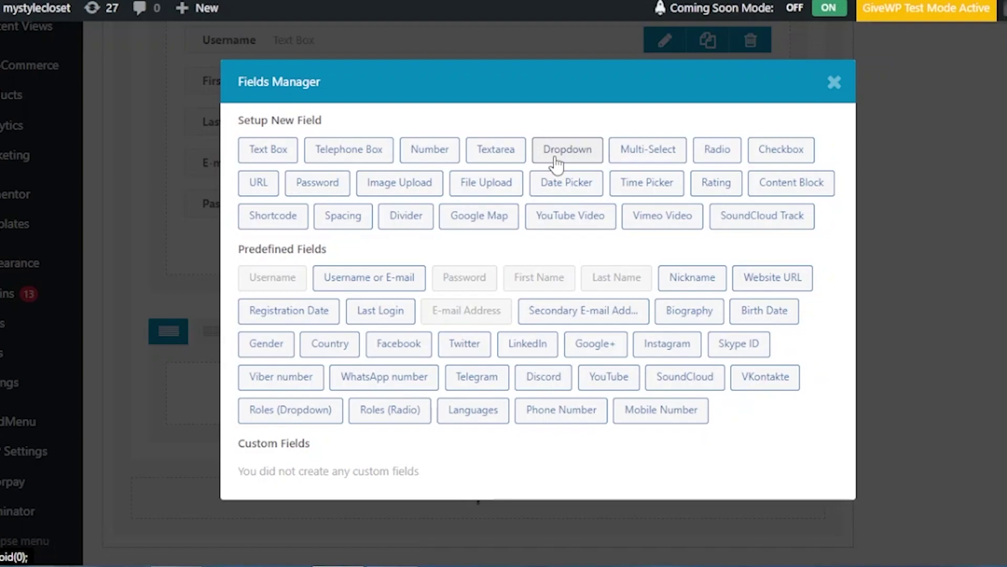
{"action": "left_click", "coordinate": [648, 158]}
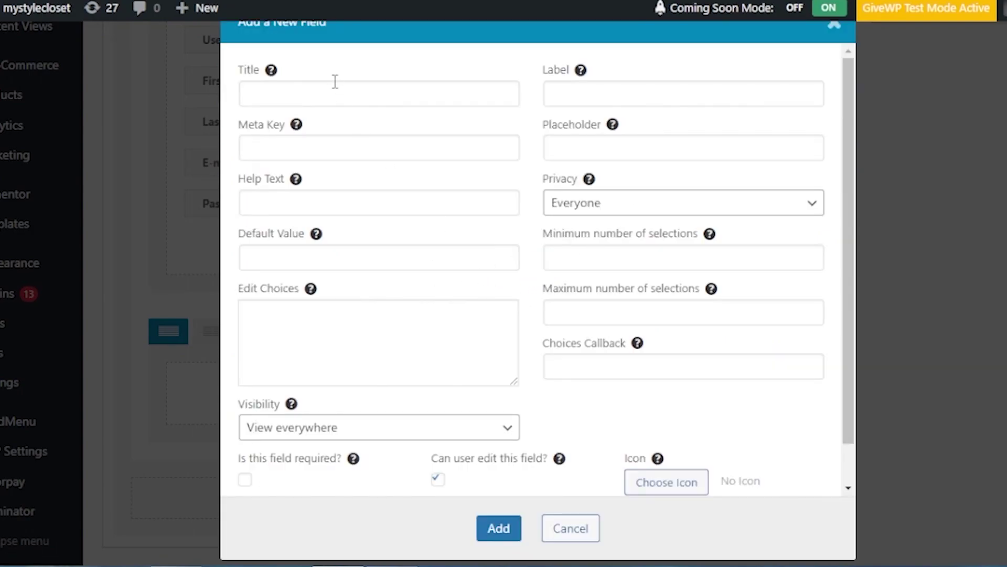
{"action": "left_click", "coordinate": [340, 90]}
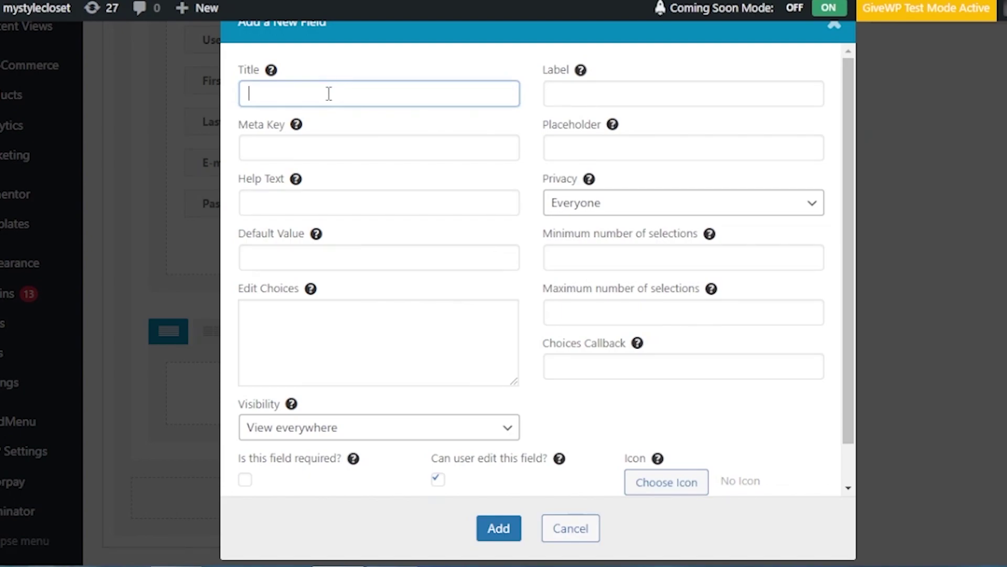
{"action": "left_click", "coordinate": [296, 149]}
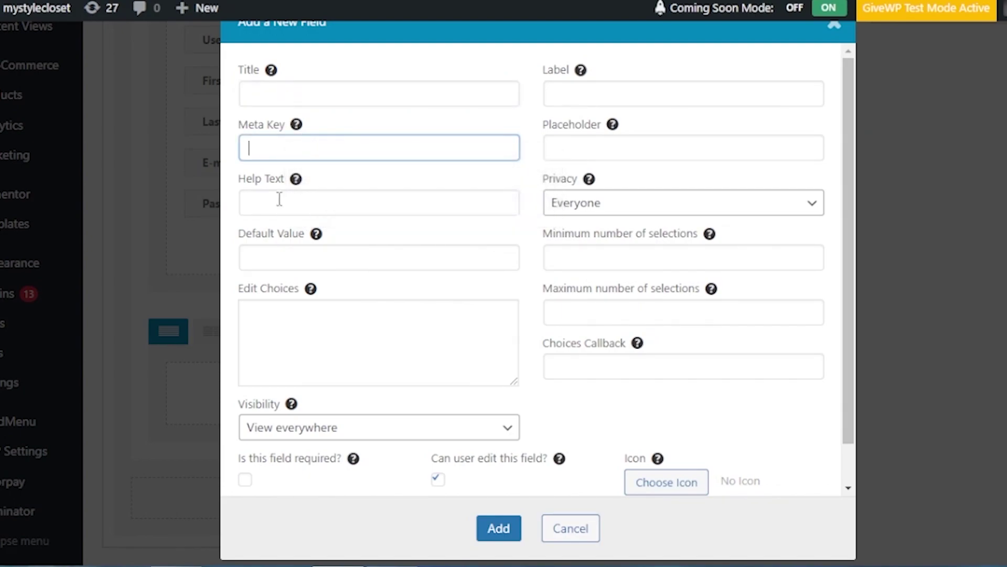
{"action": "left_click", "coordinate": [306, 203]}
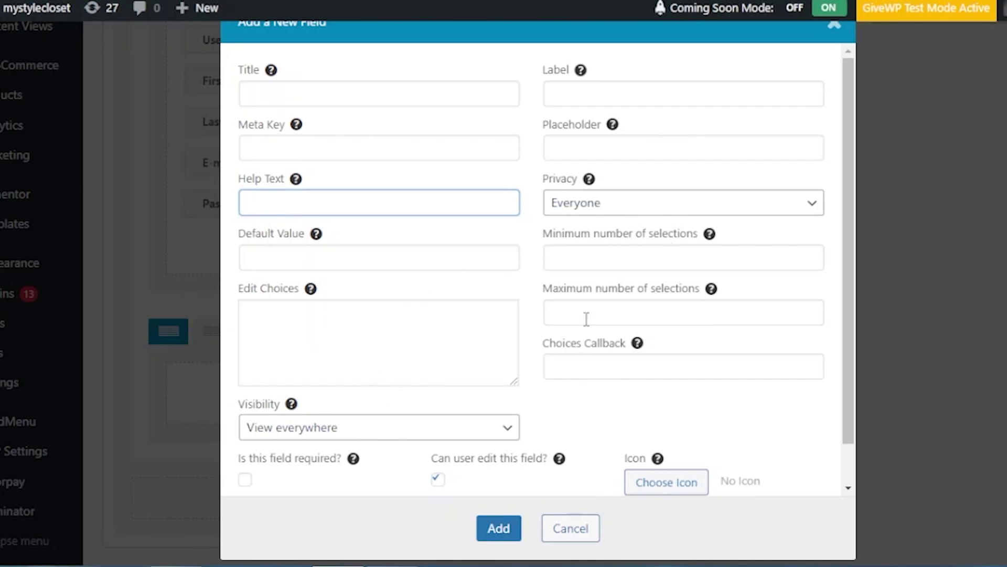
{"action": "scroll", "coordinate": [844, 159], "scroll_direction": "down", "scroll_amount": 2}
{"action": "scroll", "coordinate": [835, 148], "scroll_direction": "up", "scroll_amount": 2}
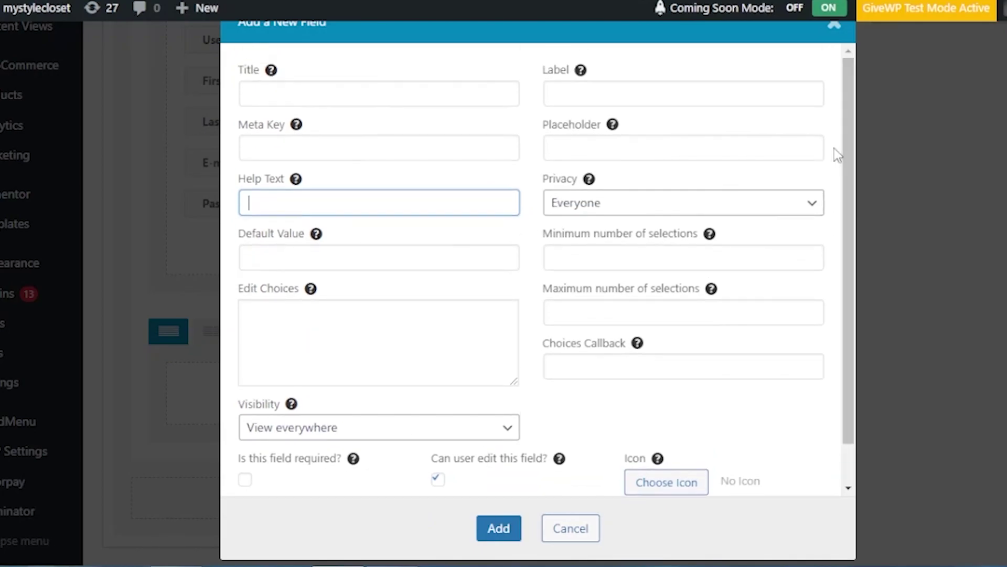
{"action": "left_click", "coordinate": [566, 544]}
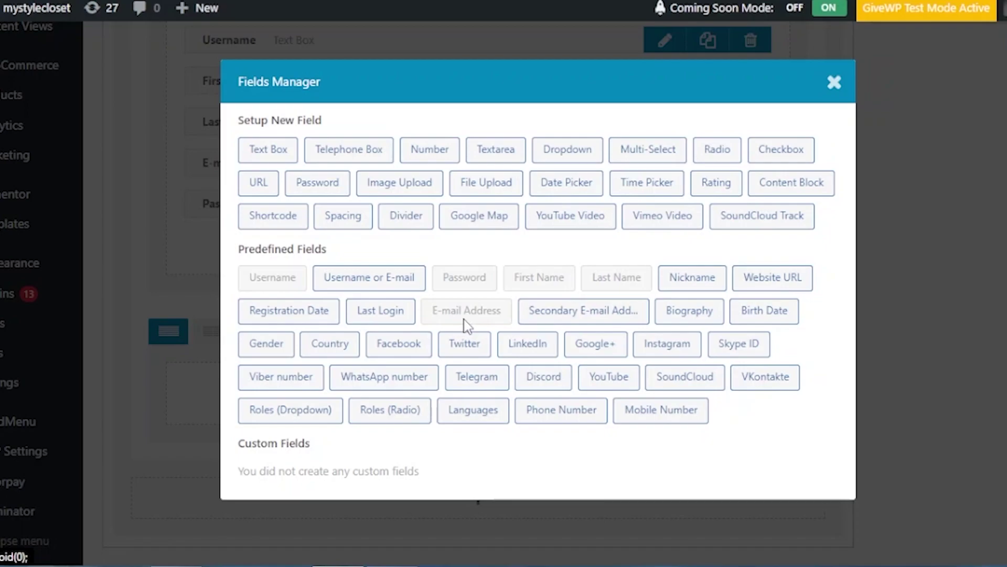
Add the predefined Skype ID and Mobile Number fields to the new row of the registration form
{"action": "left_click", "coordinate": [739, 344]}
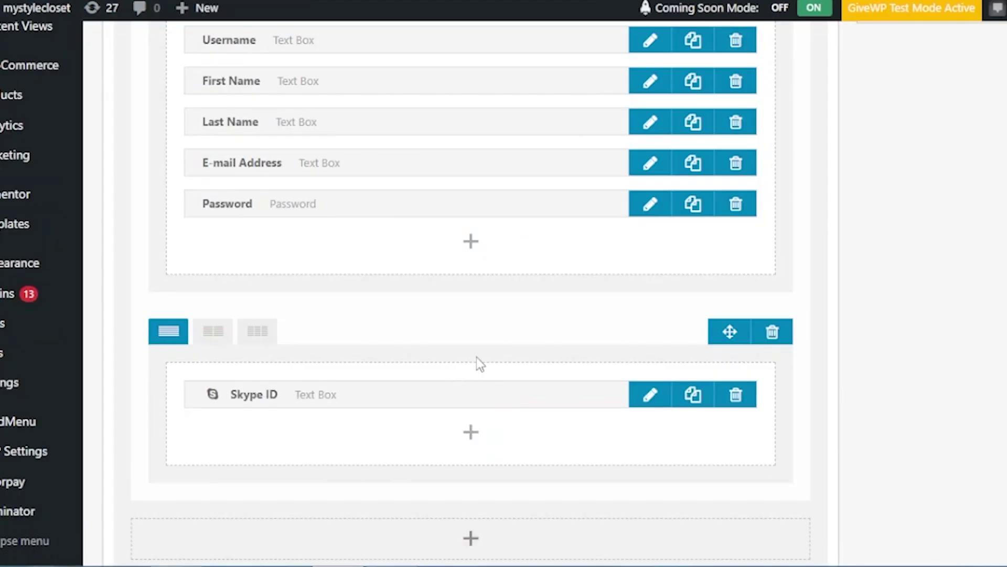
{"action": "left_click", "coordinate": [471, 433]}
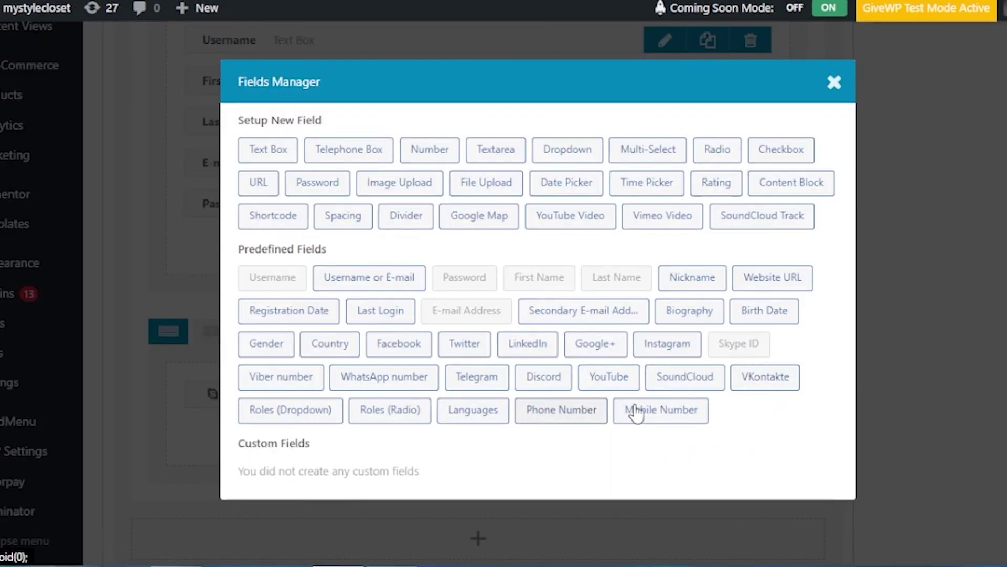
{"action": "left_click", "coordinate": [656, 410]}
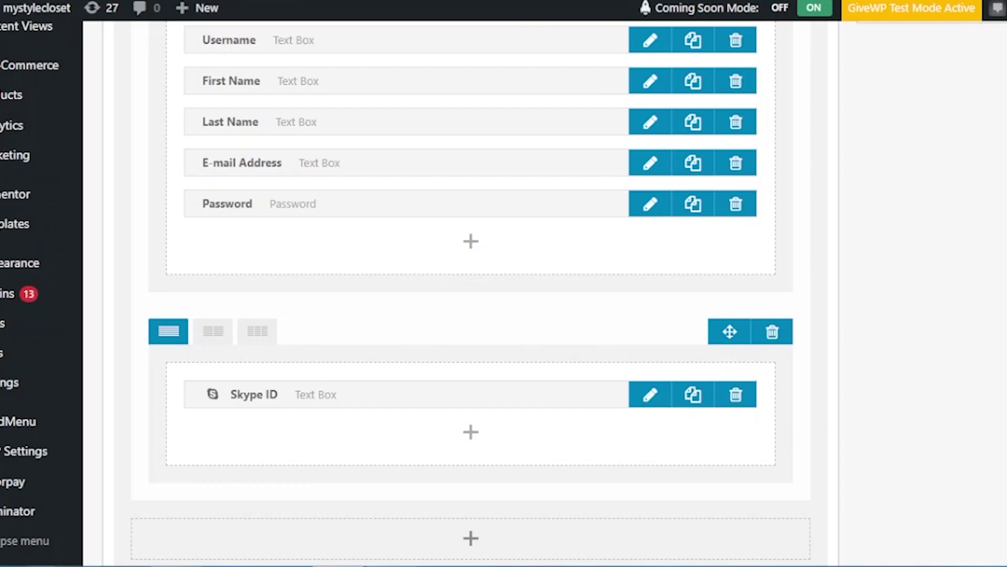
{"action": "scroll", "coordinate": [471, 283], "scroll_direction": "down", "scroll_amount": 1}
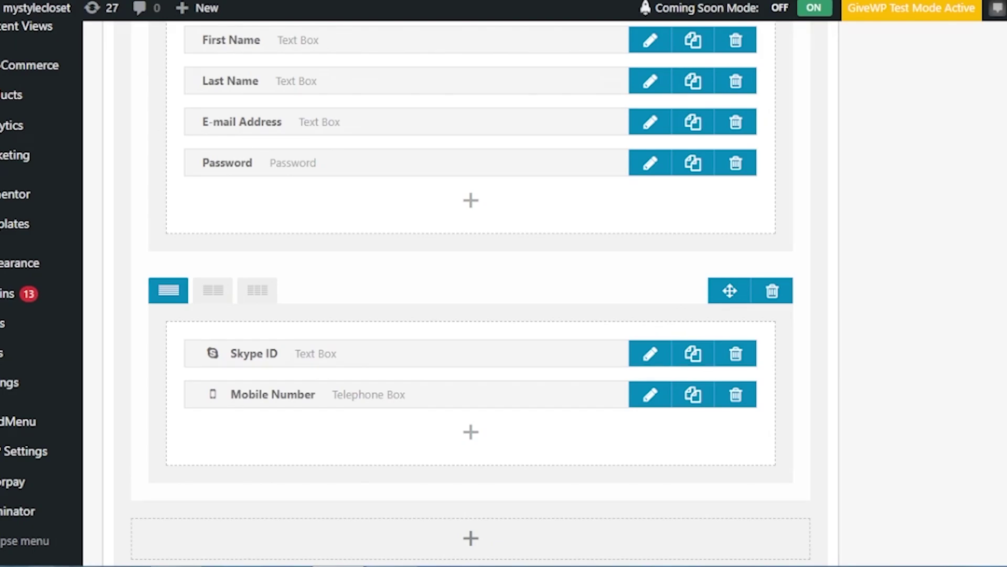
Look over the fields and controls in both rows of the registration form
{"action": "scroll", "coordinate": [530, 199], "scroll_direction": "up", "scroll_amount": 4}
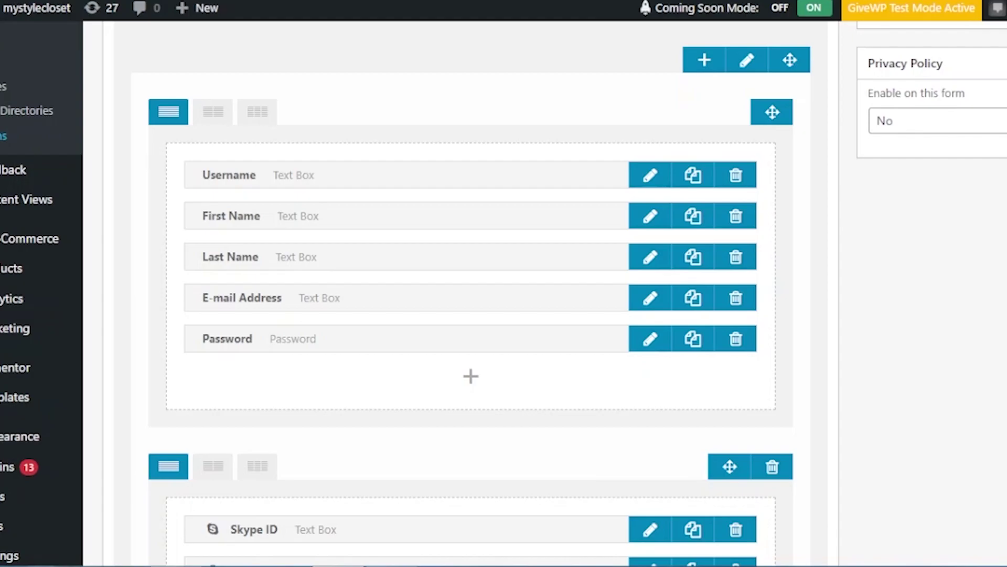
{"action": "scroll", "coordinate": [880, 453], "scroll_direction": "down", "scroll_amount": 5}
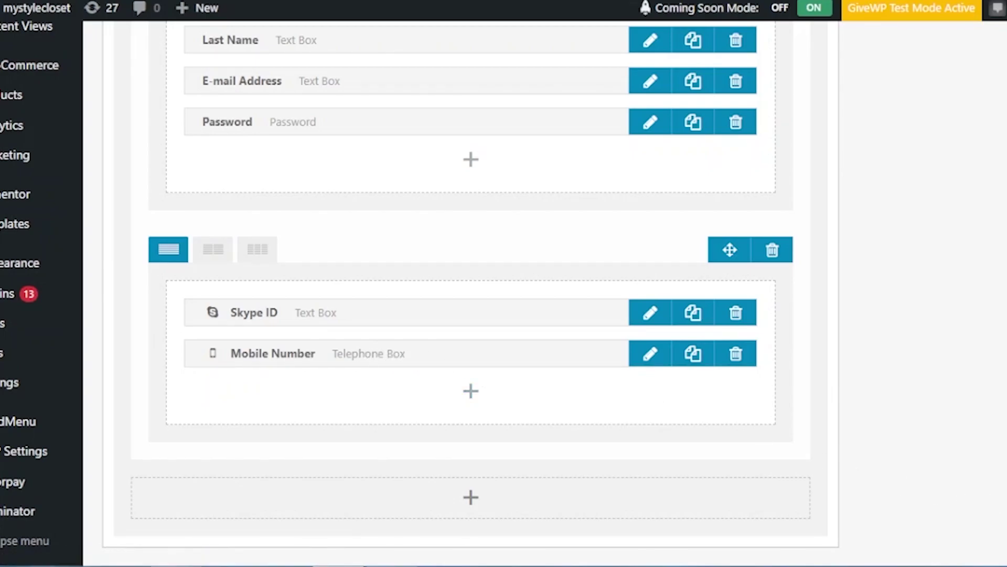
{"action": "scroll", "coordinate": [470, 293], "scroll_direction": "up", "scroll_amount": 10}
{"action": "scroll", "coordinate": [504, 294], "scroll_direction": "up", "scroll_amount": 1}
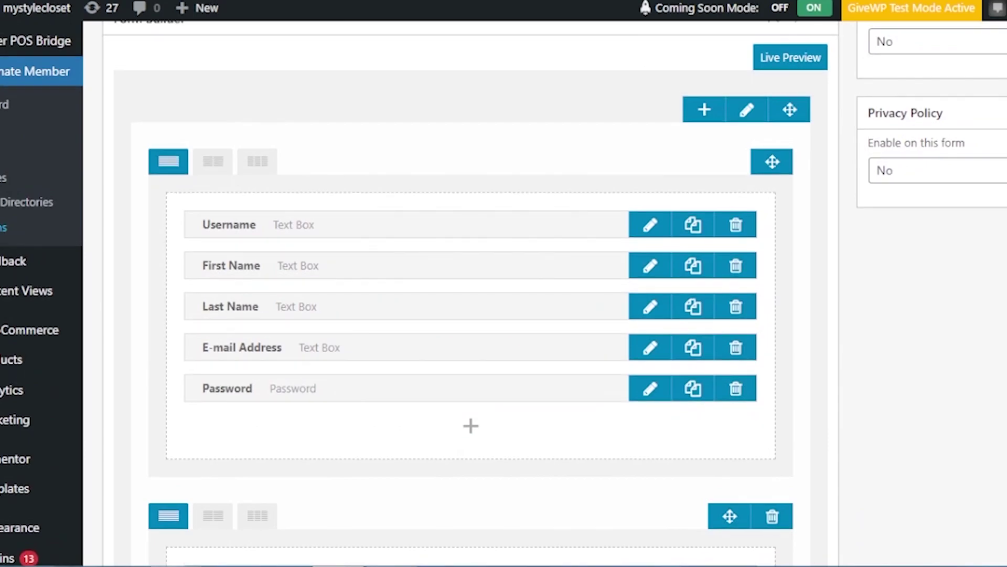
{"action": "scroll", "coordinate": [504, 293], "scroll_direction": "down", "scroll_amount": 4}
{"action": "scroll", "coordinate": [503, 293], "scroll_direction": "up", "scroll_amount": 3}
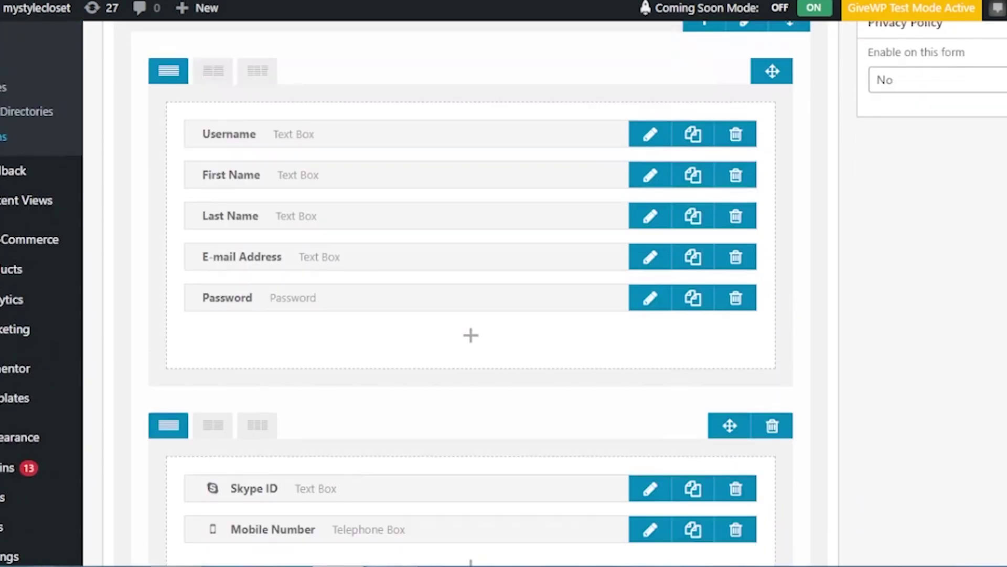
{"action": "scroll", "coordinate": [504, 294], "scroll_direction": "down", "scroll_amount": 2}
{"action": "scroll", "coordinate": [503, 294], "scroll_direction": "up", "scroll_amount": 5}
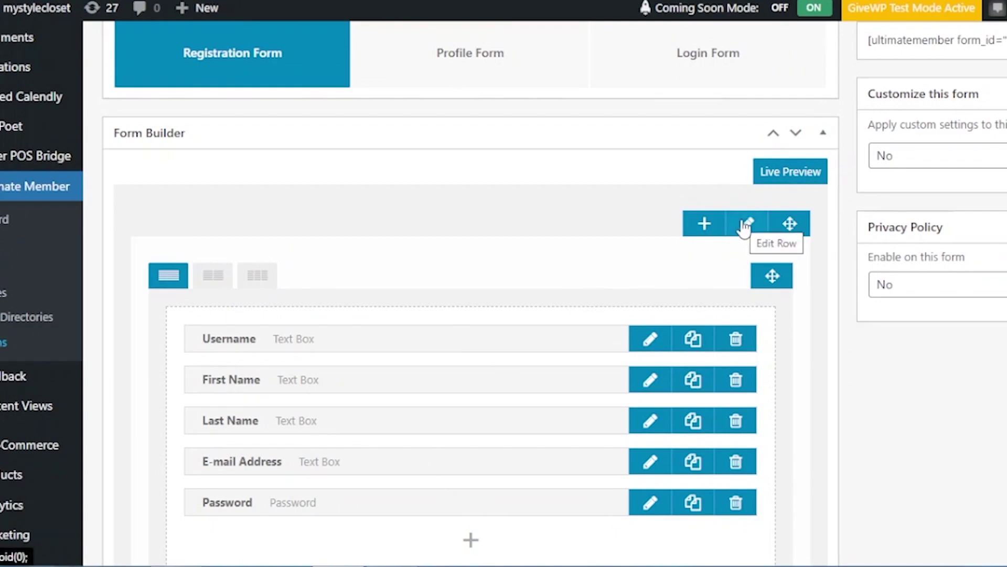
Try to move the form's upper row further down in the form builder
{"action": "mouse_move", "coordinate": [789, 222]}
{"action": "left_mouse_down"}
{"action": "mouse_move", "coordinate": [710, 220]}
{"action": "mouse_move", "coordinate": [771, 247]}
{"action": "mouse_move", "coordinate": [791, 227]}
{"action": "left_mouse_up"}
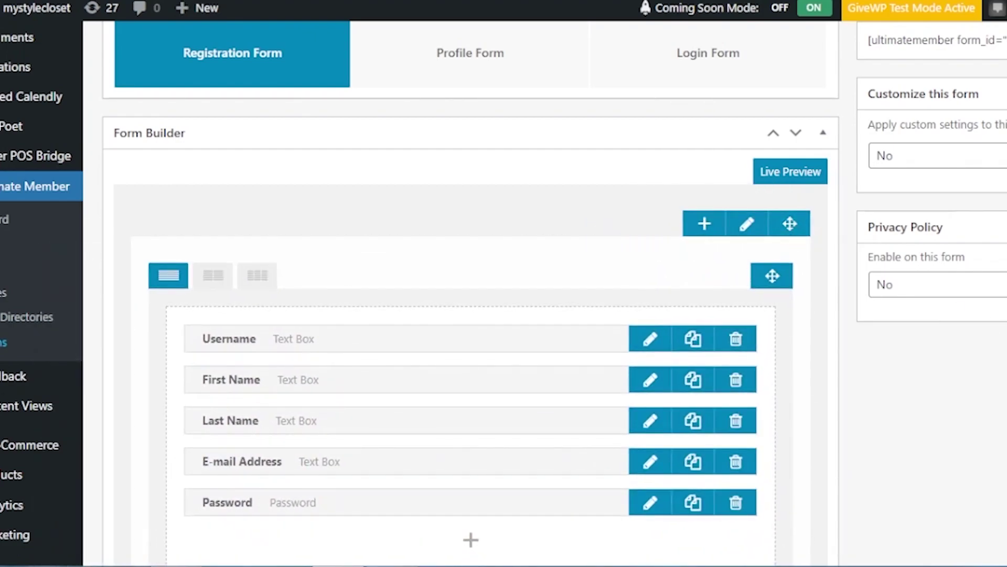
{"action": "scroll", "coordinate": [470, 315], "scroll_direction": "down", "scroll_amount": 3}
{"action": "mouse_move", "coordinate": [792, 99]}
{"action": "left_mouse_down"}
{"action": "mouse_move", "coordinate": [756, 360]}
{"action": "mouse_move", "coordinate": [760, 399]}
{"action": "left_mouse_up"}
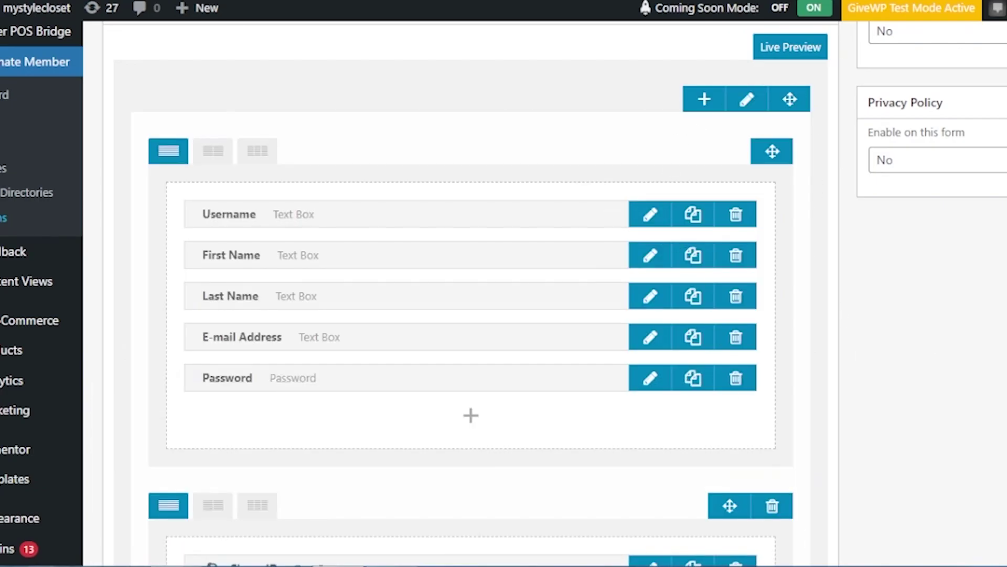
Set the form to apply custom settings, keeping Default as its assigned role
{"action": "scroll", "coordinate": [605, 398], "scroll_direction": "up", "scroll_amount": 5}
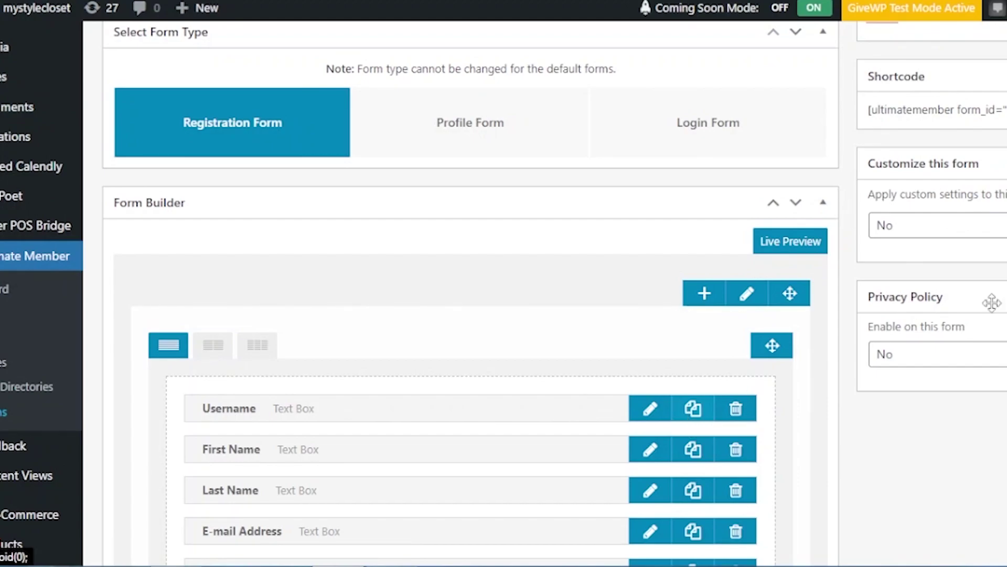
{"action": "scroll", "coordinate": [790, 296], "scroll_direction": "up", "scroll_amount": 4}
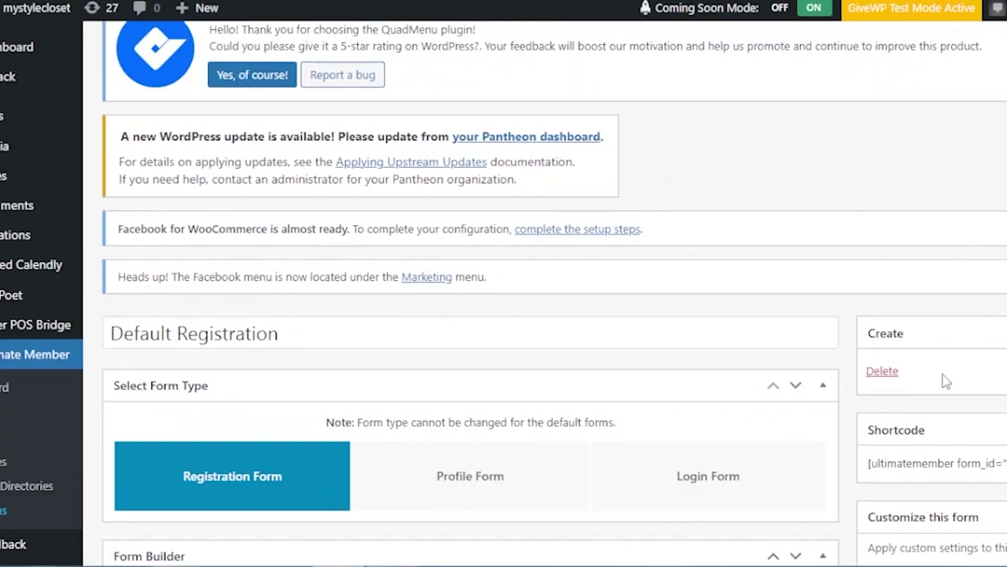
{"action": "scroll", "coordinate": [947, 189], "scroll_direction": "down", "scroll_amount": 4}
{"action": "scroll", "coordinate": [947, 189], "scroll_direction": "up", "scroll_amount": 1}
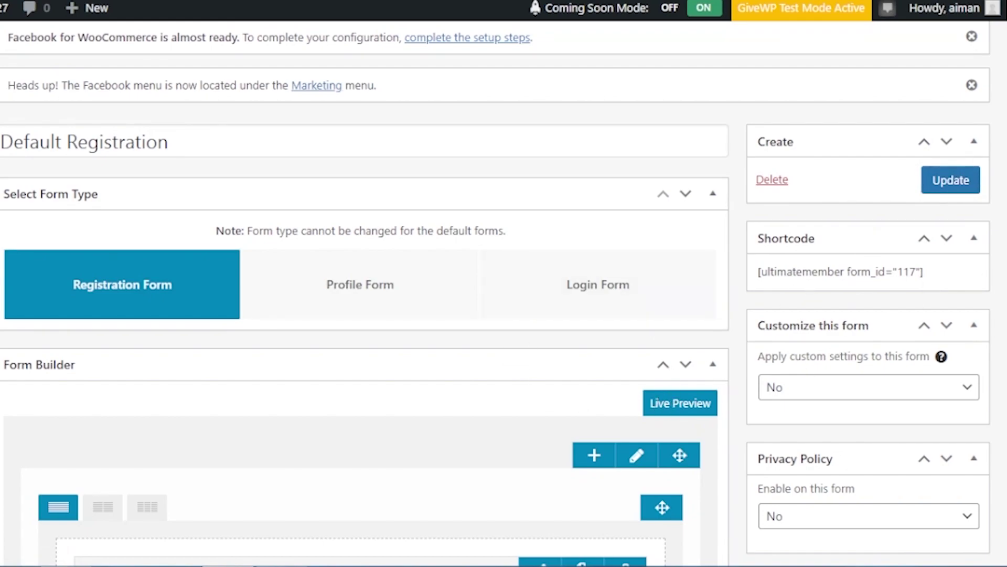
{"action": "scroll", "coordinate": [496, 294], "scroll_direction": "down", "scroll_amount": 2}
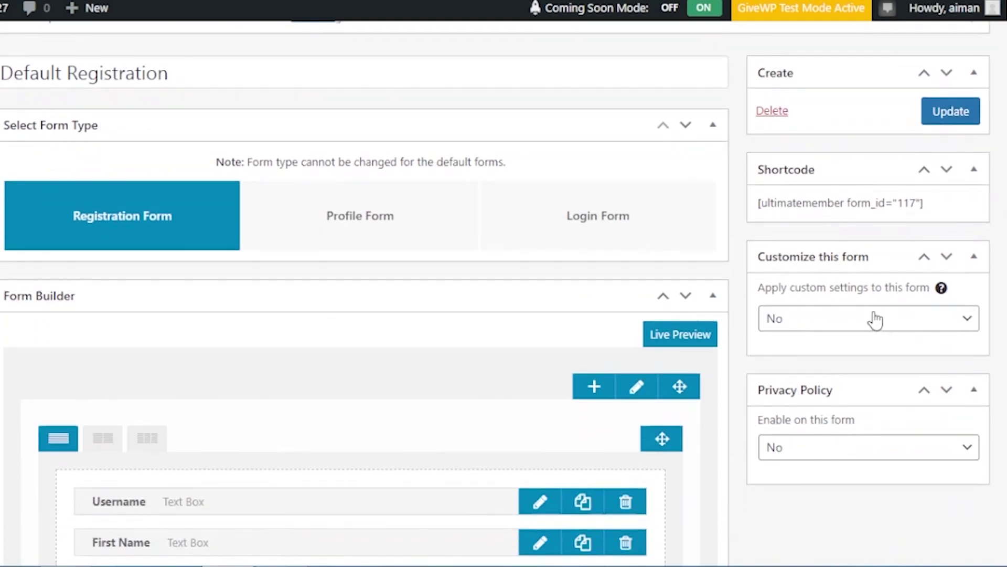
{"action": "left_click", "coordinate": [968, 324]}
{"action": "left_click", "coordinate": [855, 370]}
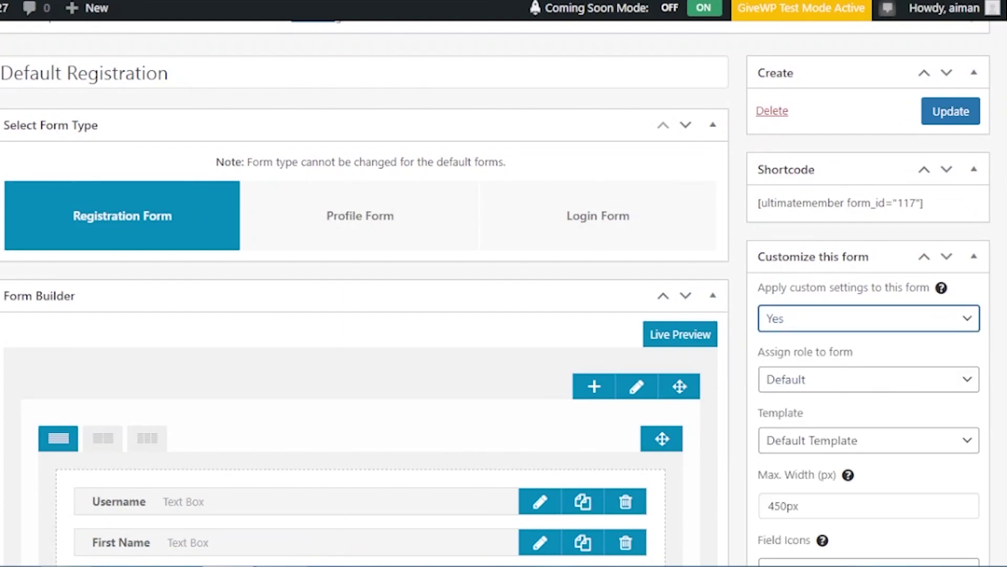
{"action": "left_click", "coordinate": [971, 390]}
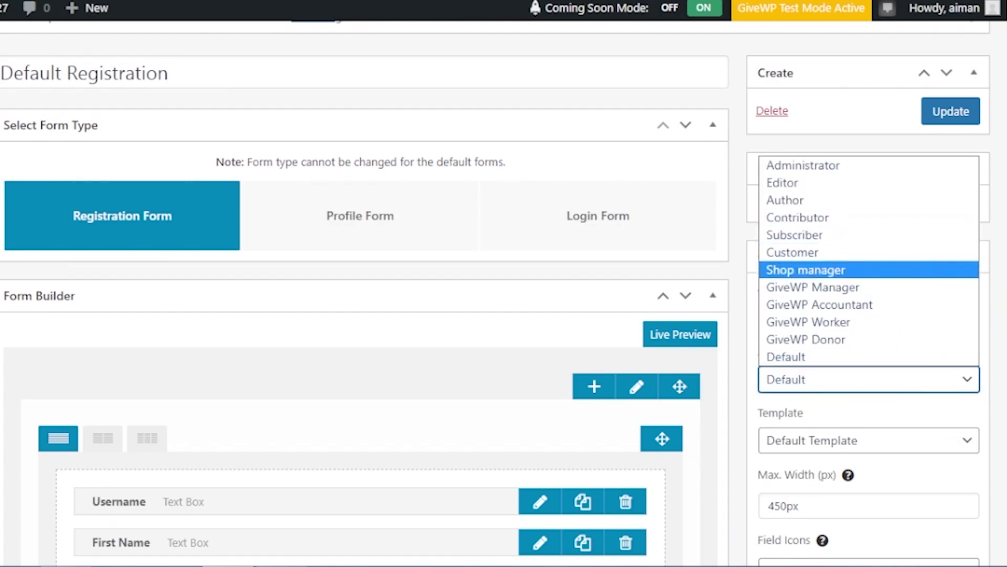
{"action": "left_click", "coordinate": [869, 357]}
Check the choices for the form's template and secondary button, keeping Default Template and No
{"action": "scroll", "coordinate": [868, 357], "scroll_direction": "down", "scroll_amount": 2}
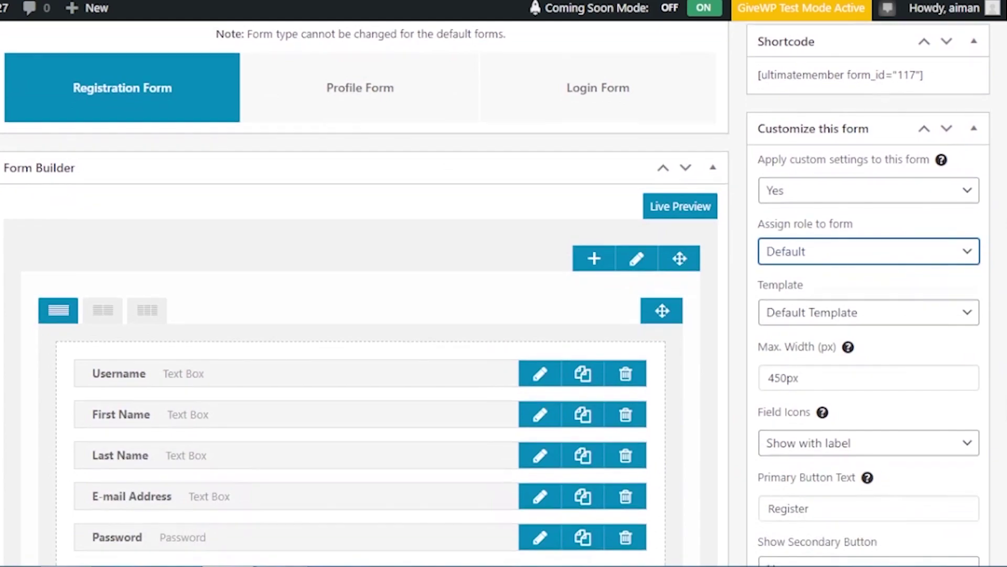
{"action": "left_click", "coordinate": [971, 321]}
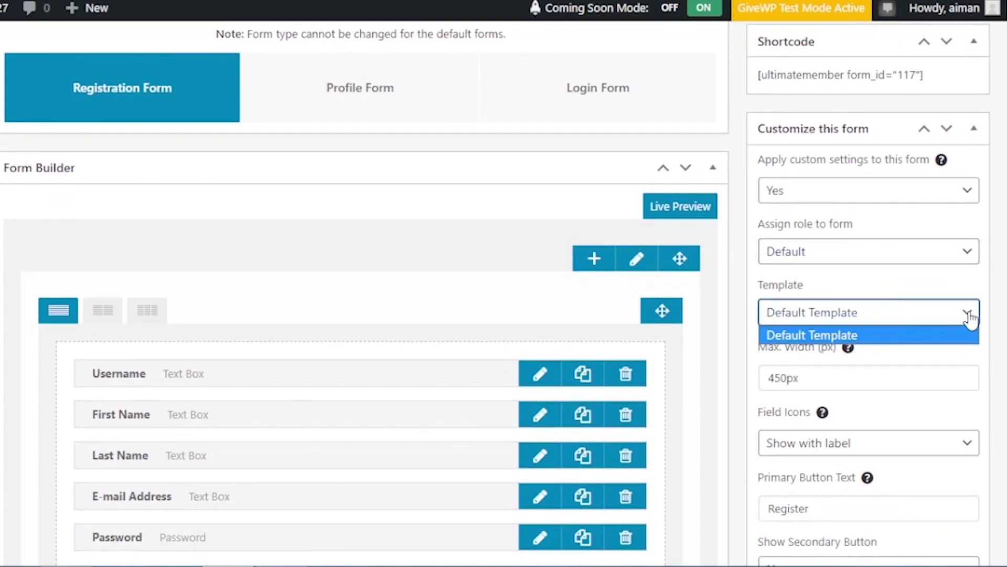
{"action": "left_click", "coordinate": [971, 318]}
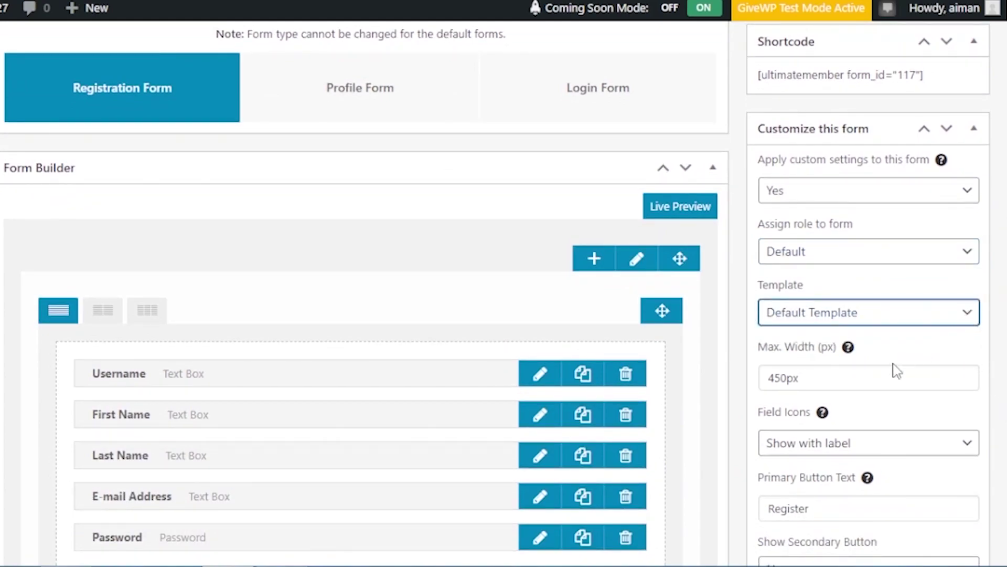
{"action": "scroll", "coordinate": [367, 315], "scroll_direction": "down", "scroll_amount": 5}
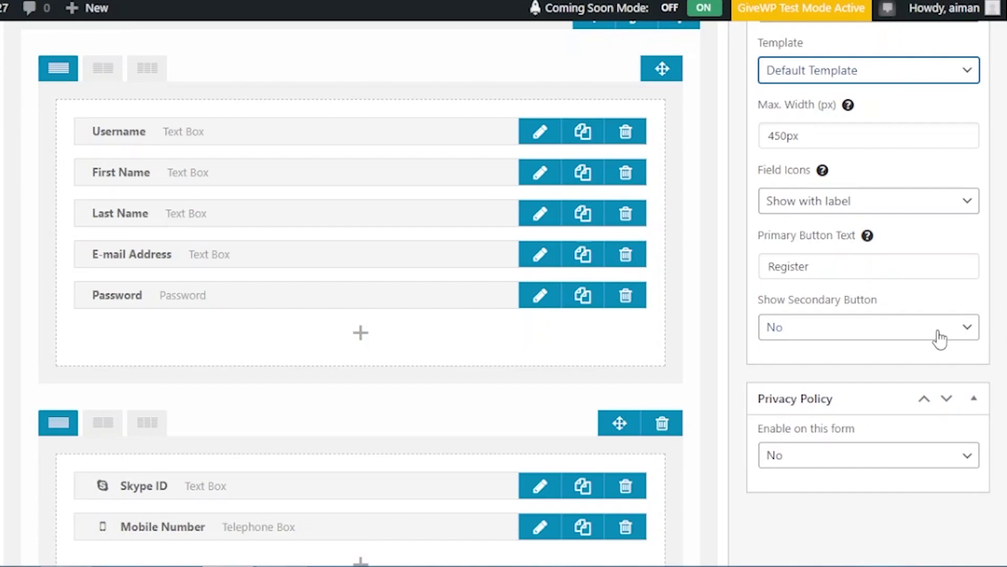
{"action": "left_click", "coordinate": [965, 330]}
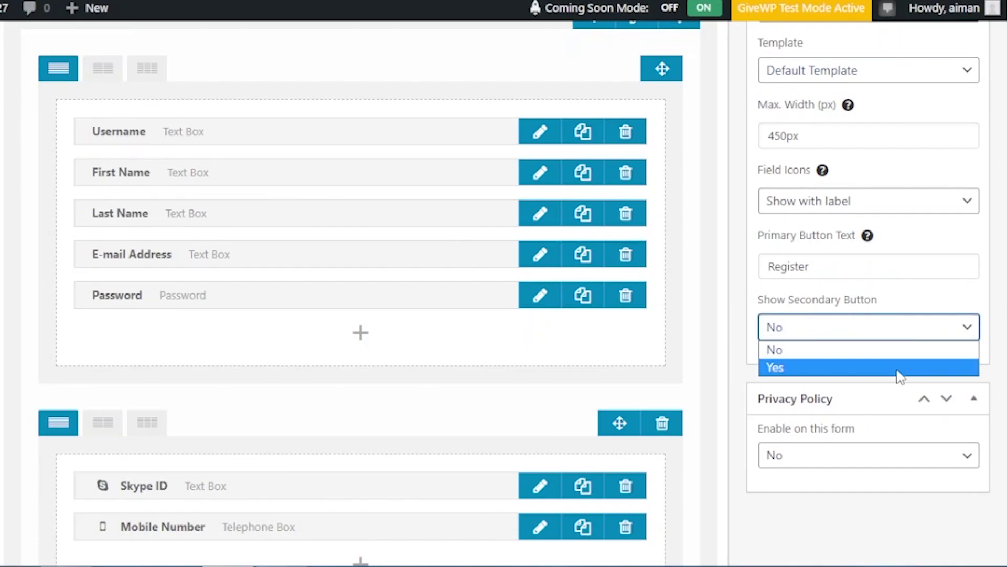
{"action": "left_click", "coordinate": [967, 334]}
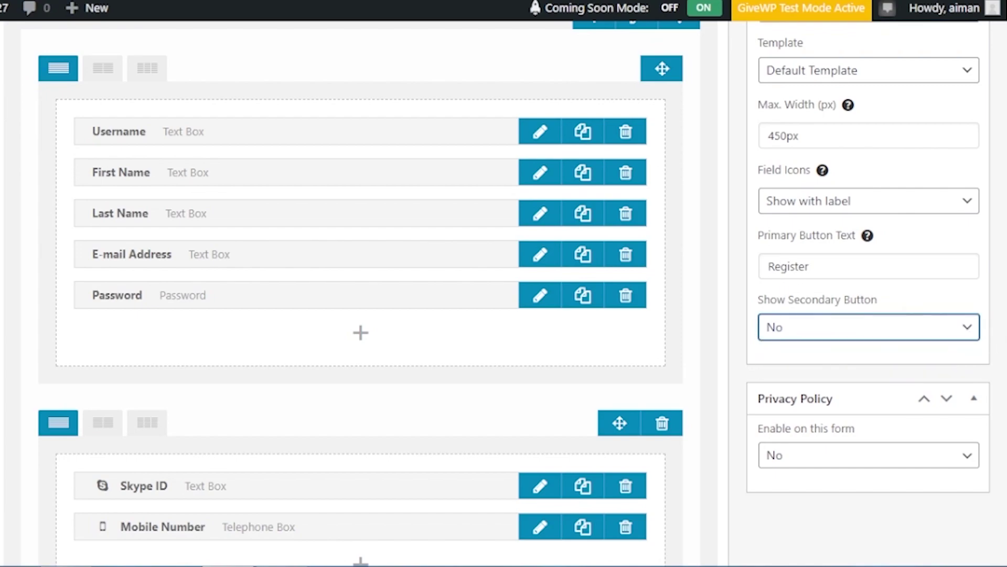
Check the choices for enabling the privacy policy on this form, keeping it at No
{"action": "scroll", "coordinate": [809, 365], "scroll_direction": "down", "scroll_amount": 2}
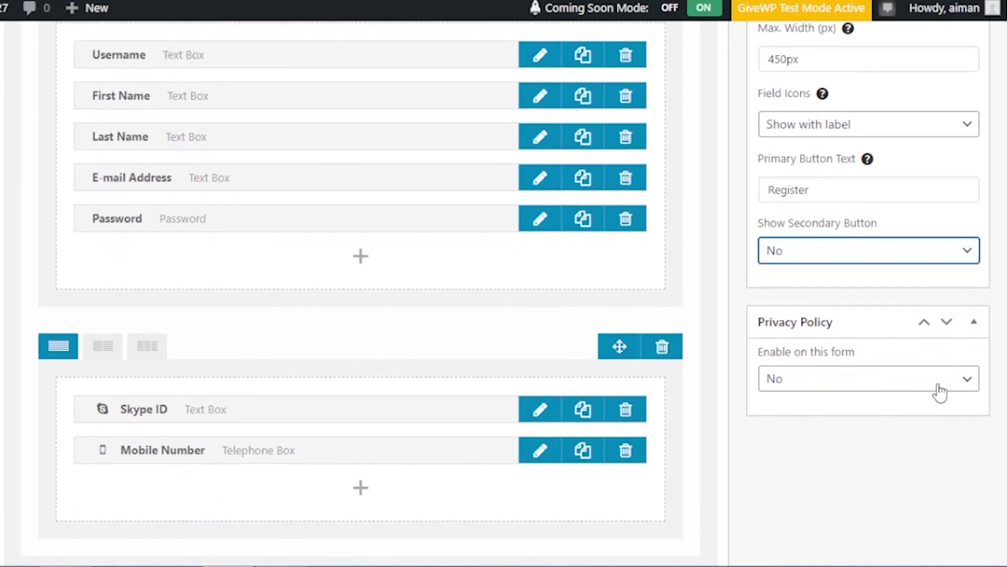
{"action": "left_click", "coordinate": [951, 391]}
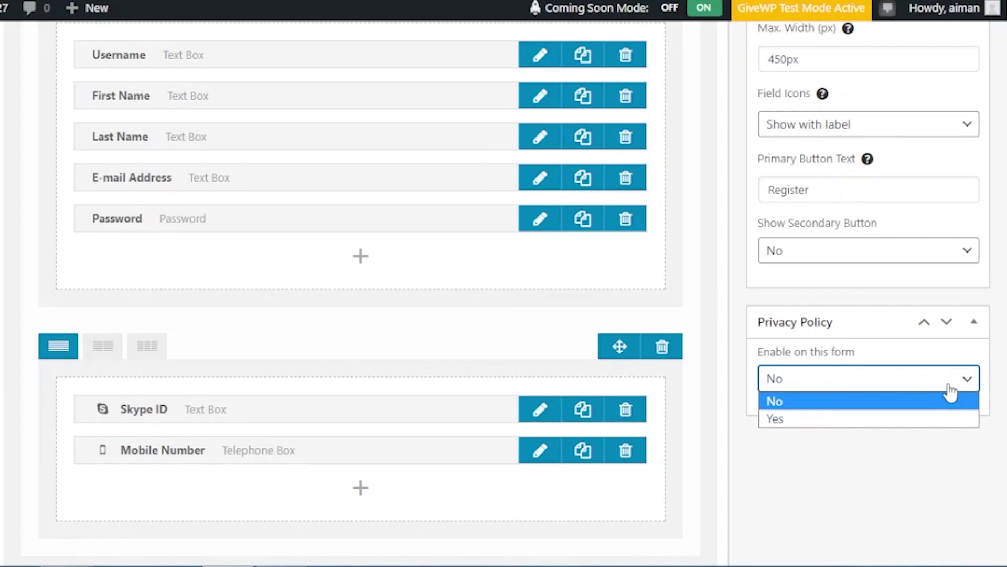
{"action": "left_click", "coordinate": [962, 383]}
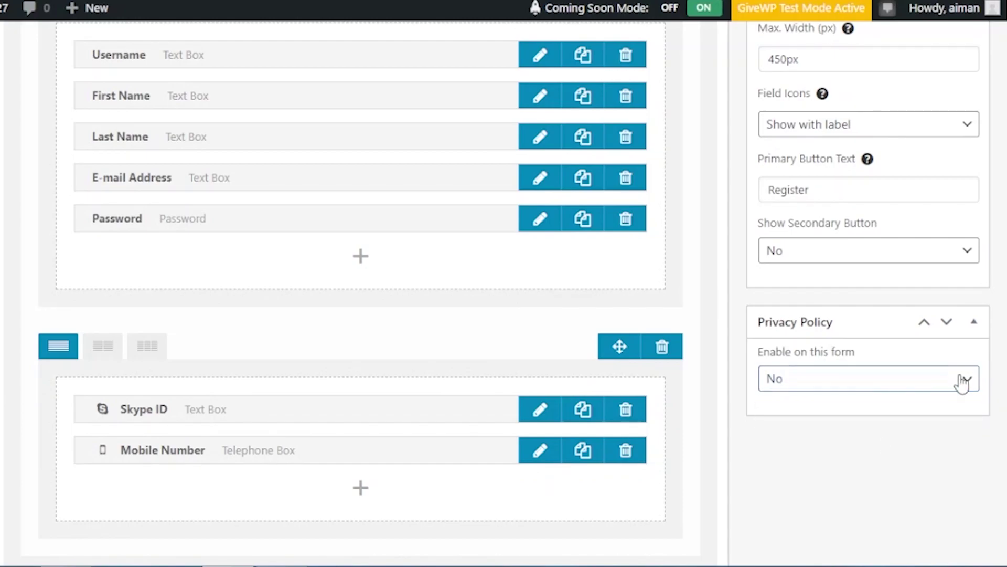
{"action": "scroll", "coordinate": [963, 383], "scroll_direction": "down", "scroll_amount": 1}
{"action": "scroll", "coordinate": [504, 294], "scroll_direction": "up", "scroll_amount": 1}
{"action": "scroll", "coordinate": [504, 294], "scroll_direction": "down", "scroll_amount": 1}
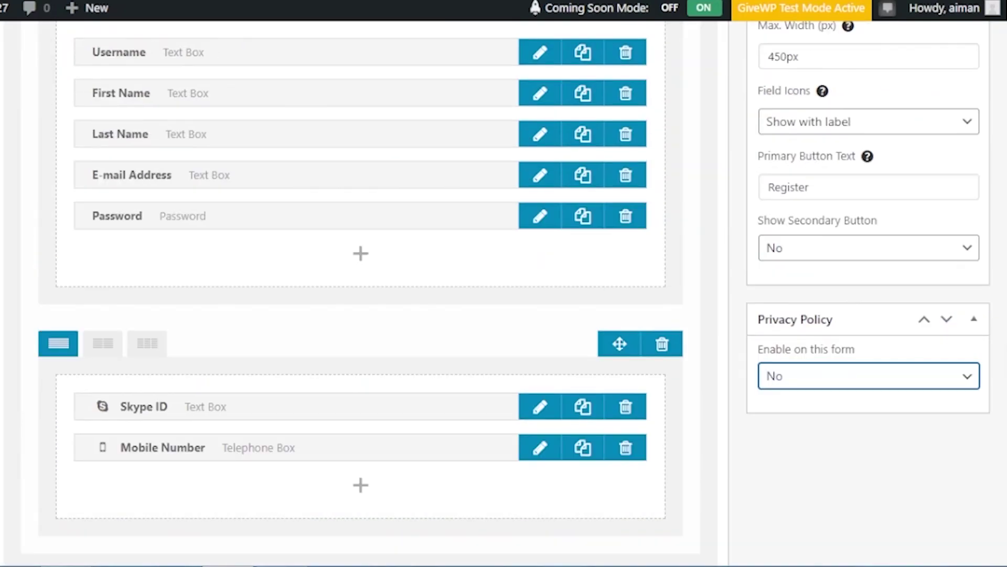
View the live preview of the registration form and update the form to save the changes
{"action": "scroll", "coordinate": [504, 294], "scroll_direction": "up", "scroll_amount": 12}
{"action": "scroll", "coordinate": [504, 294], "scroll_direction": "down", "scroll_amount": 6}
{"action": "scroll", "coordinate": [687, 338], "scroll_direction": "up", "scroll_amount": 2}
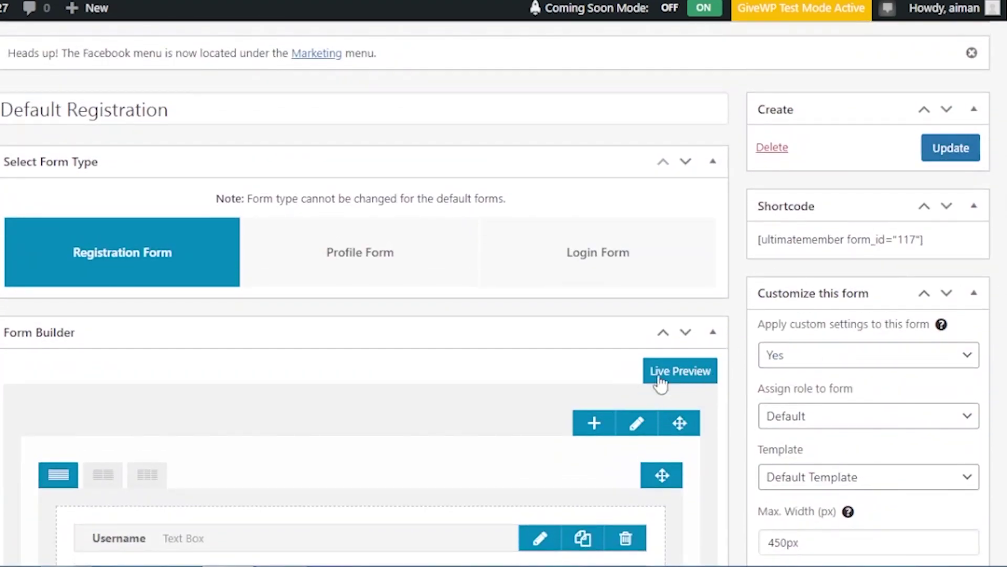
{"action": "left_click", "coordinate": [682, 370]}
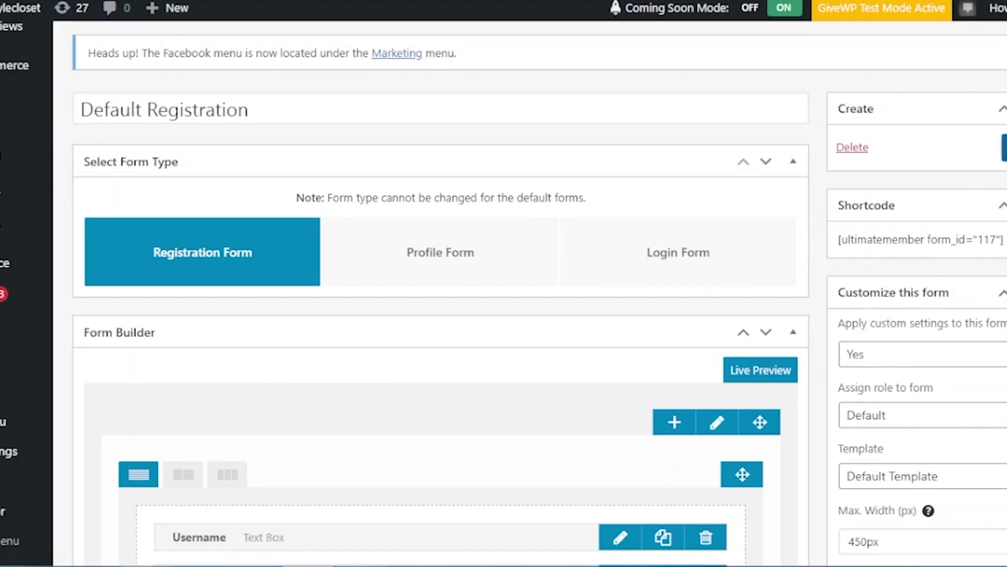
{"action": "left_click", "coordinate": [967, 152]}
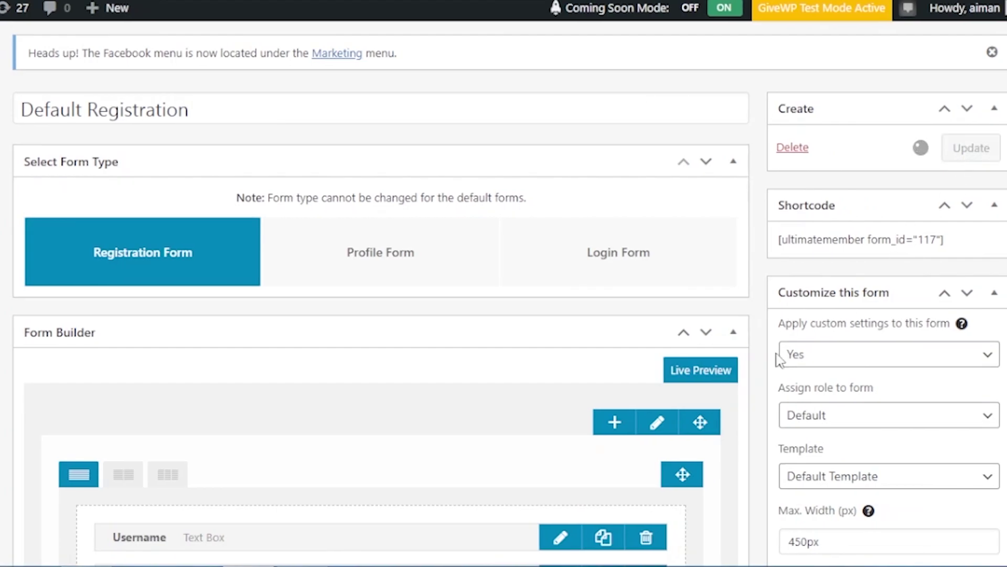